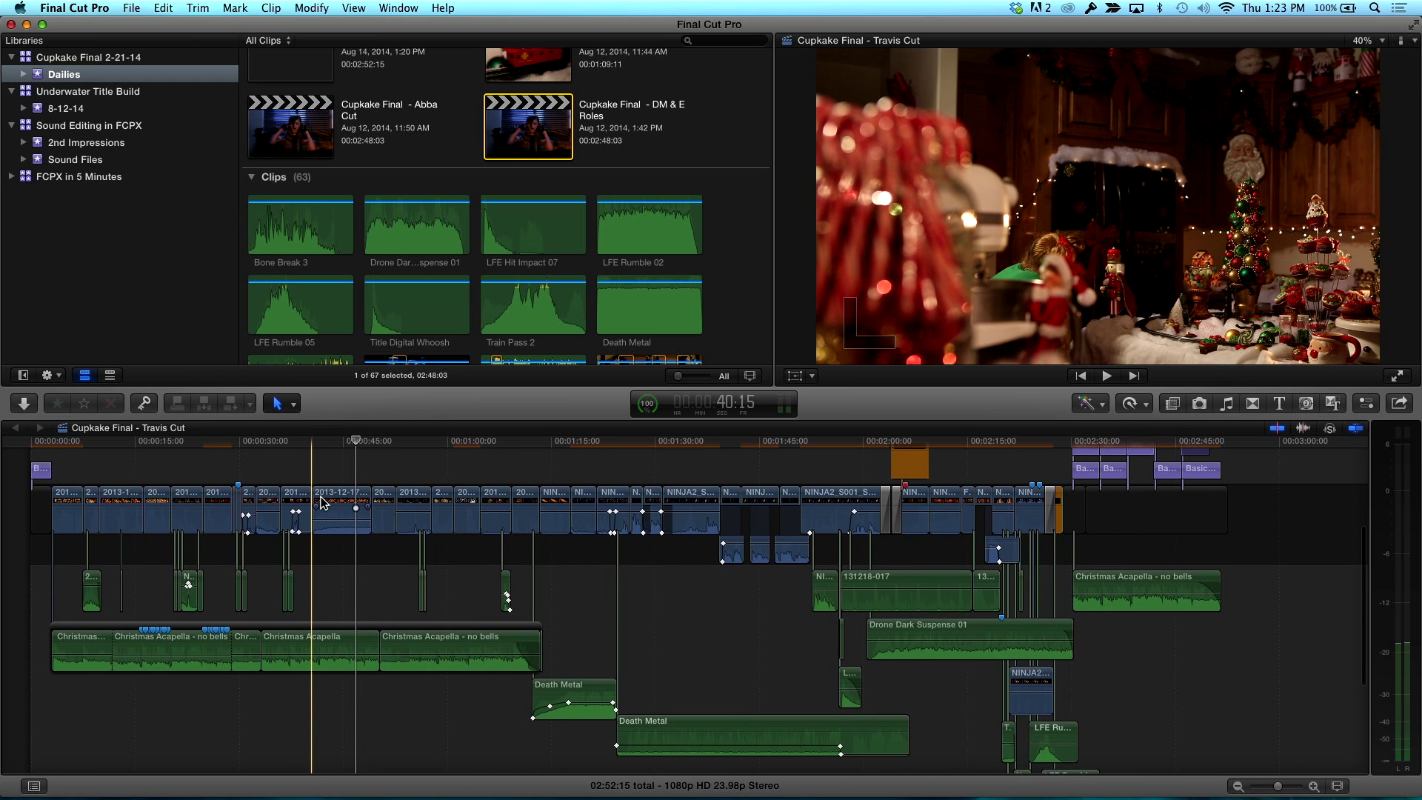
# In Clip Appearance, set the timeline clips to show Clip Roles instead of names
pyautogui.scroll(-5, 320, 503)
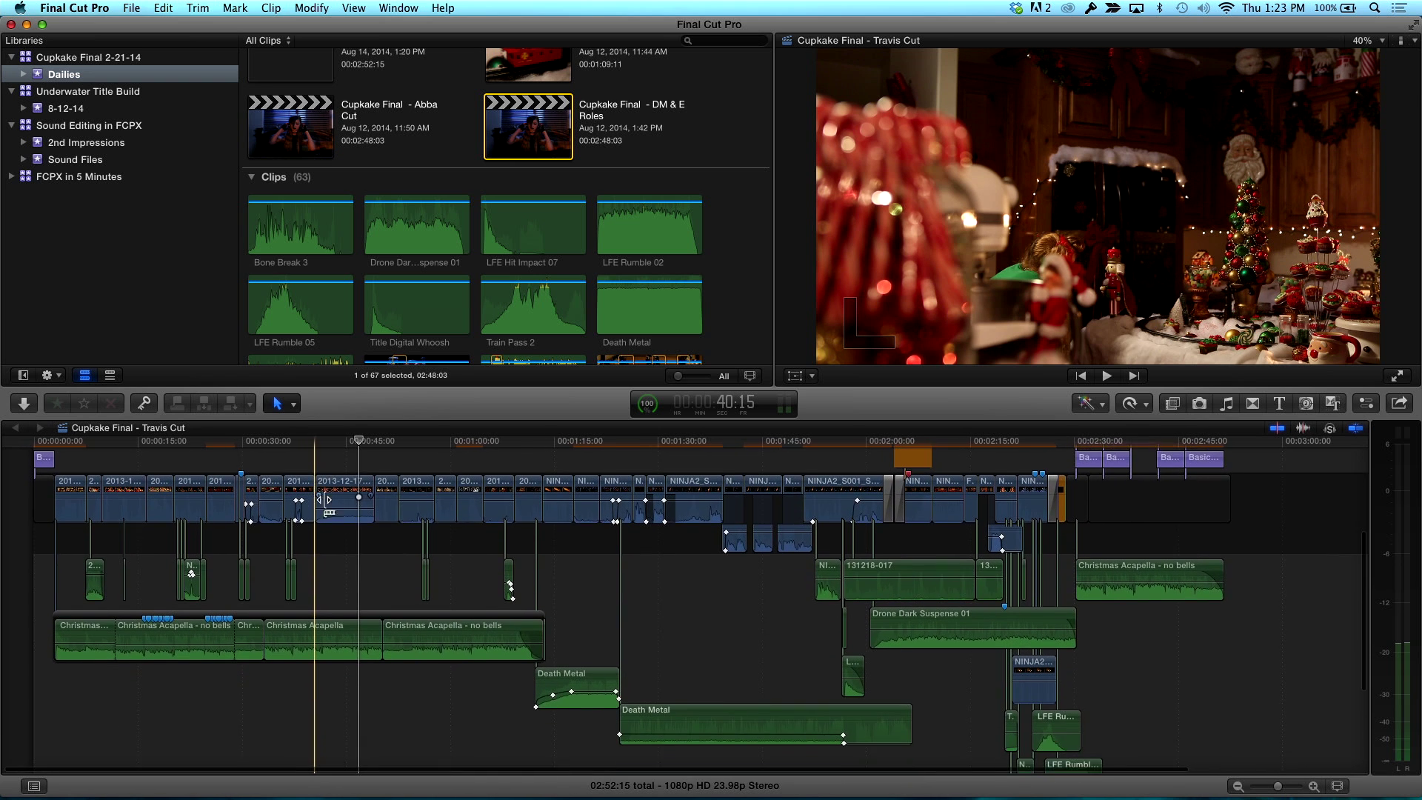
pyautogui.scroll(-1, 319, 503)
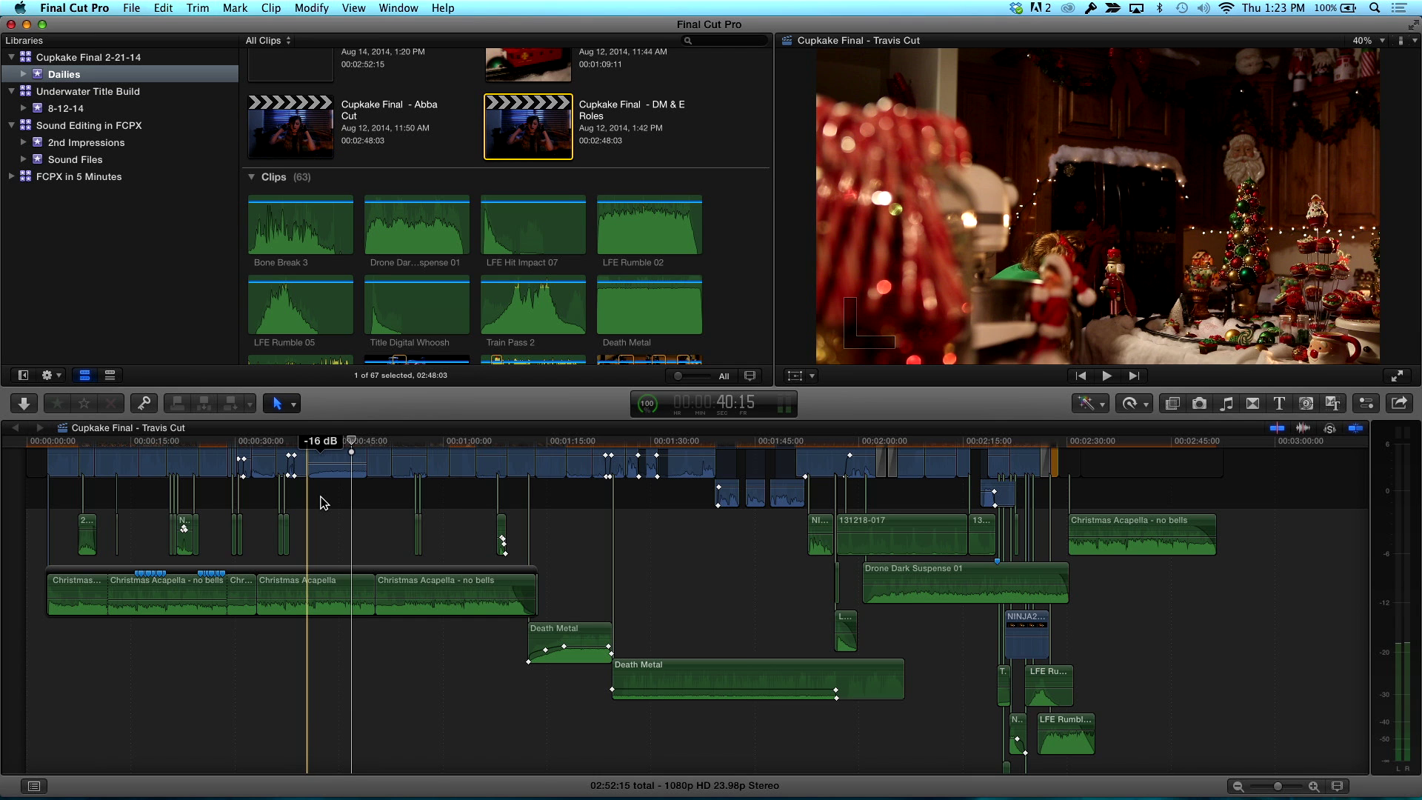
pyautogui.click(1336, 786)
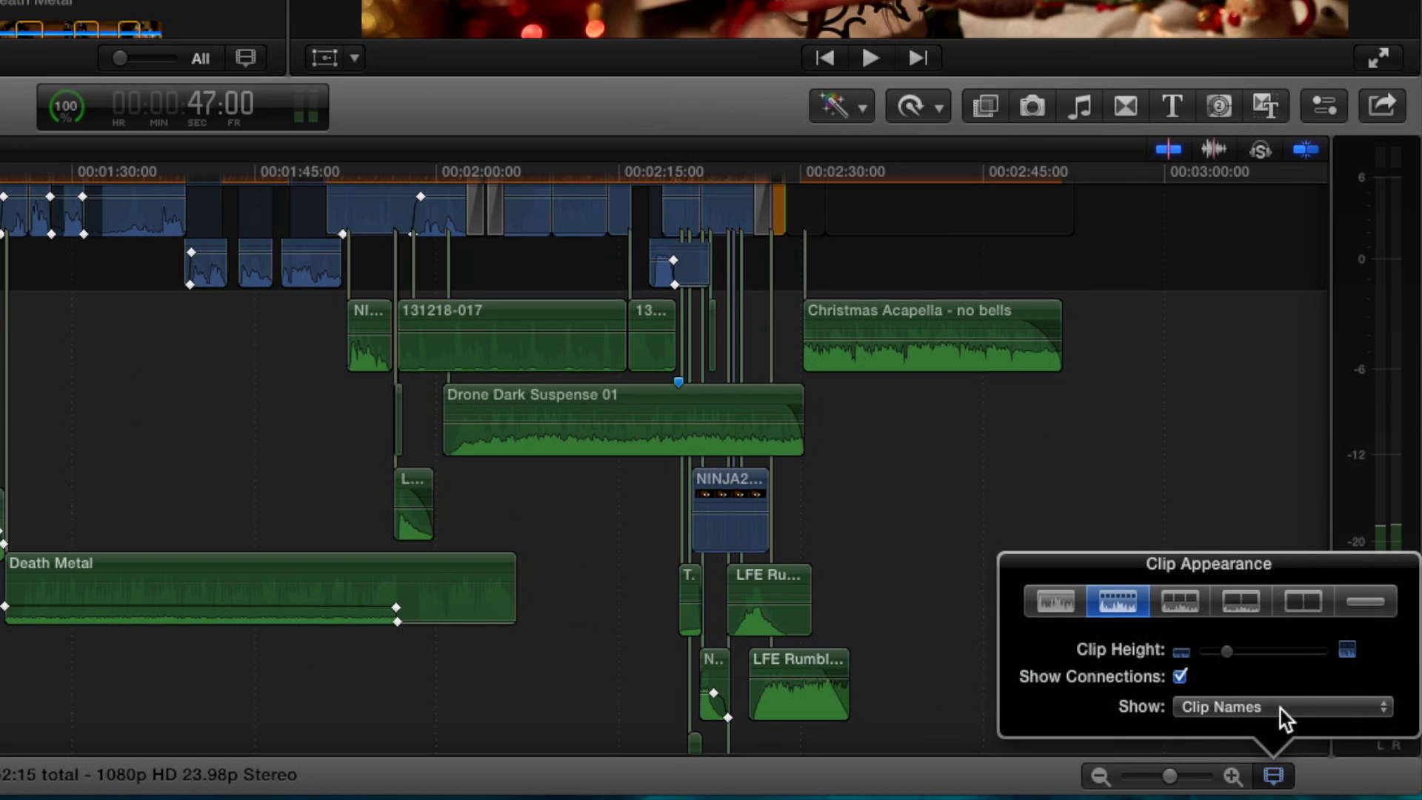
pyautogui.click(1280, 708)
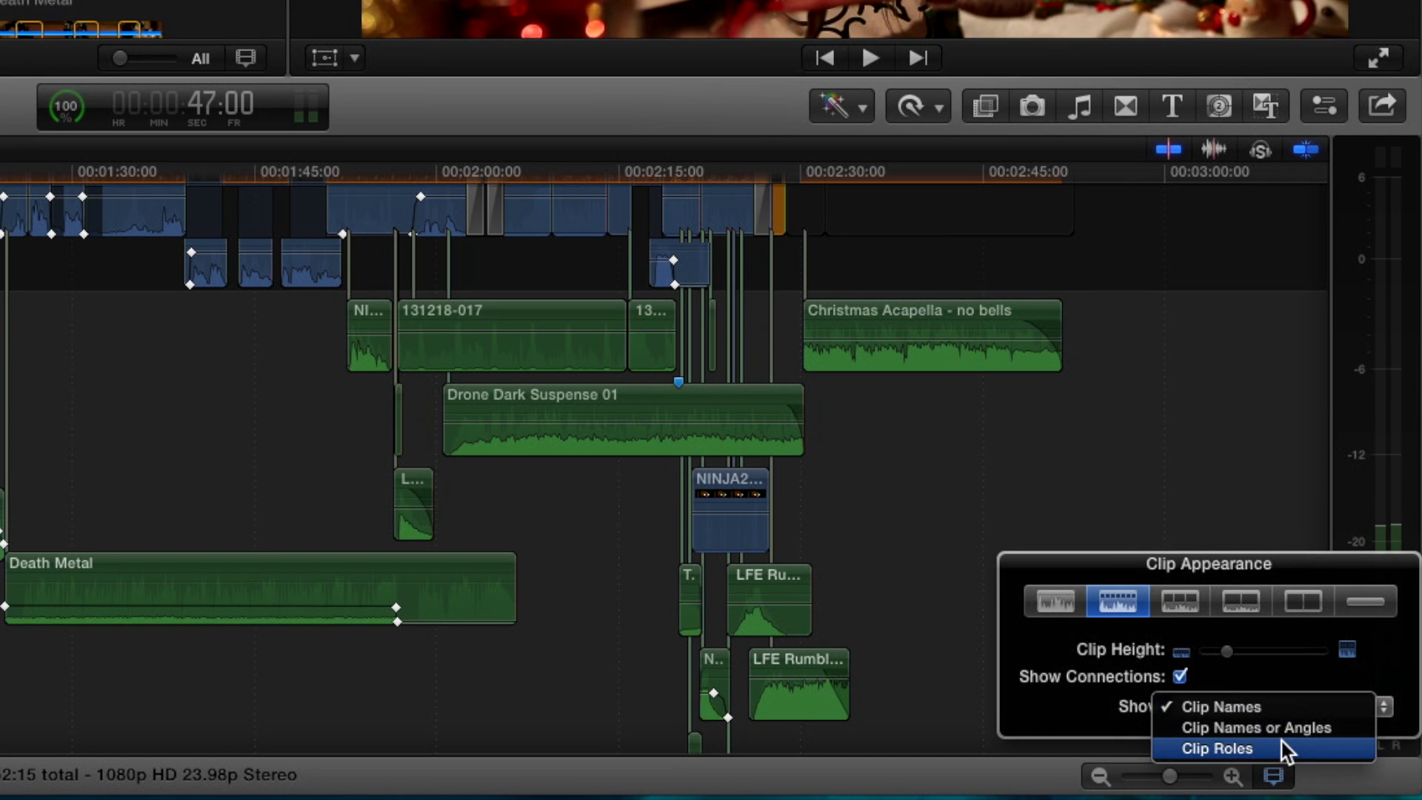
pyautogui.click(1281, 733)
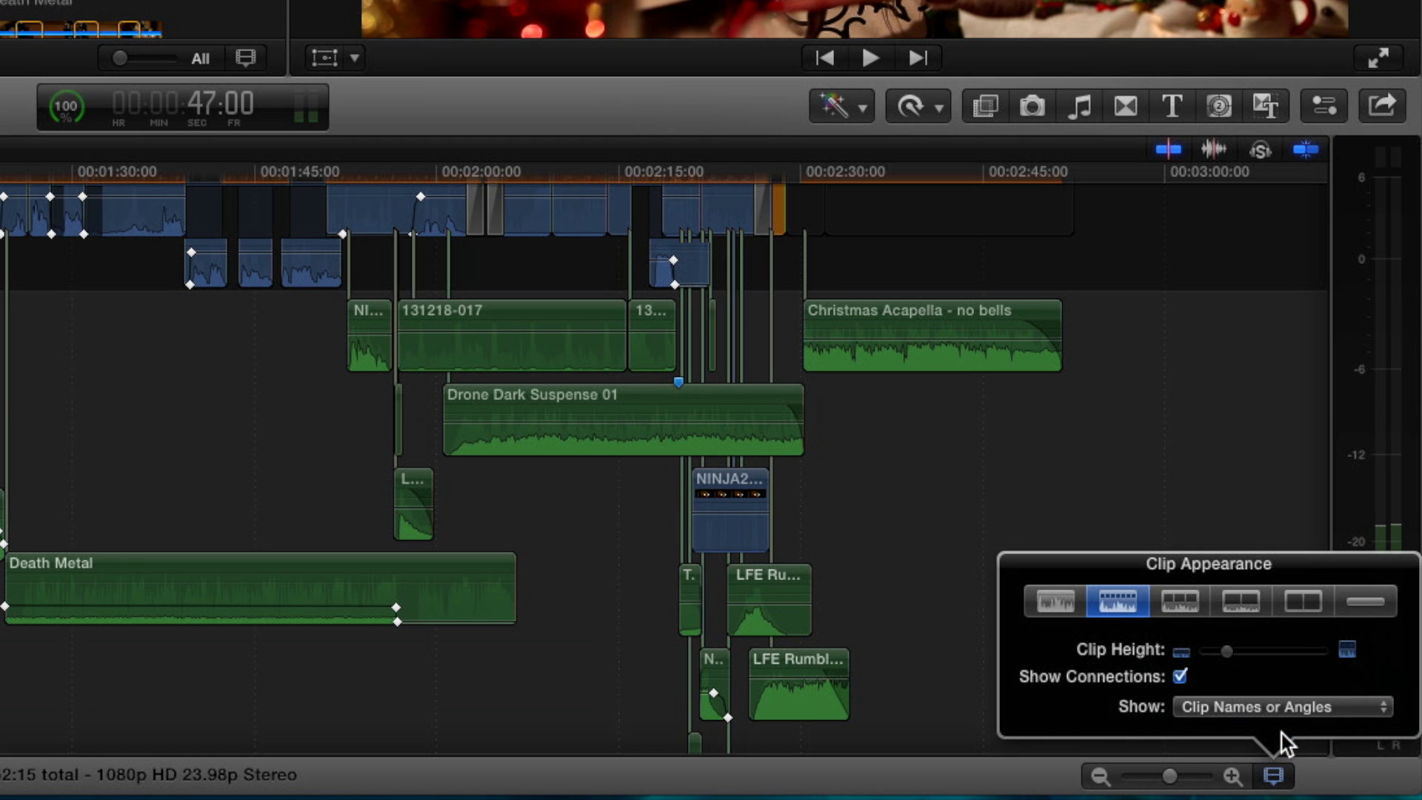
pyautogui.click(1260, 720)
pyautogui.click(1257, 728)
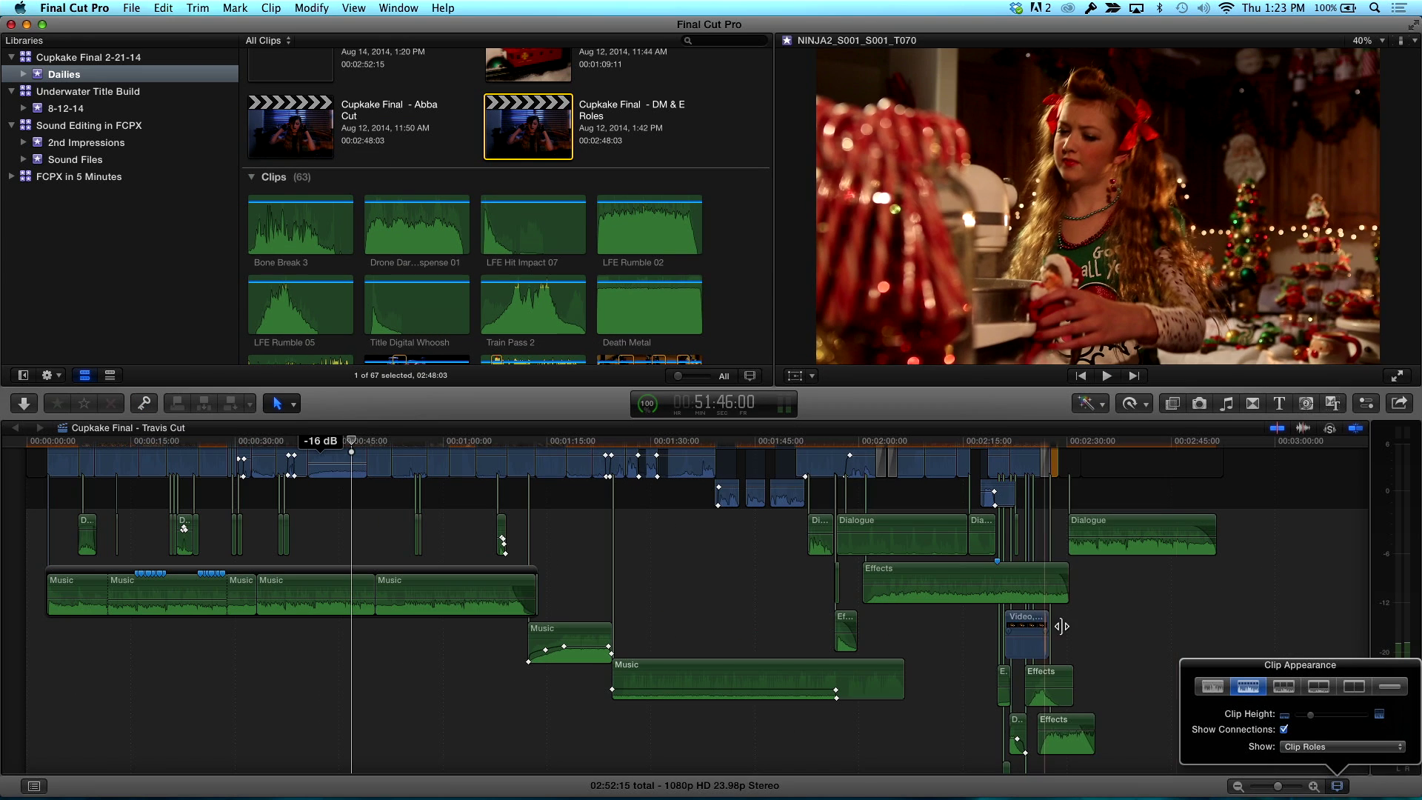
pyautogui.click(1118, 597)
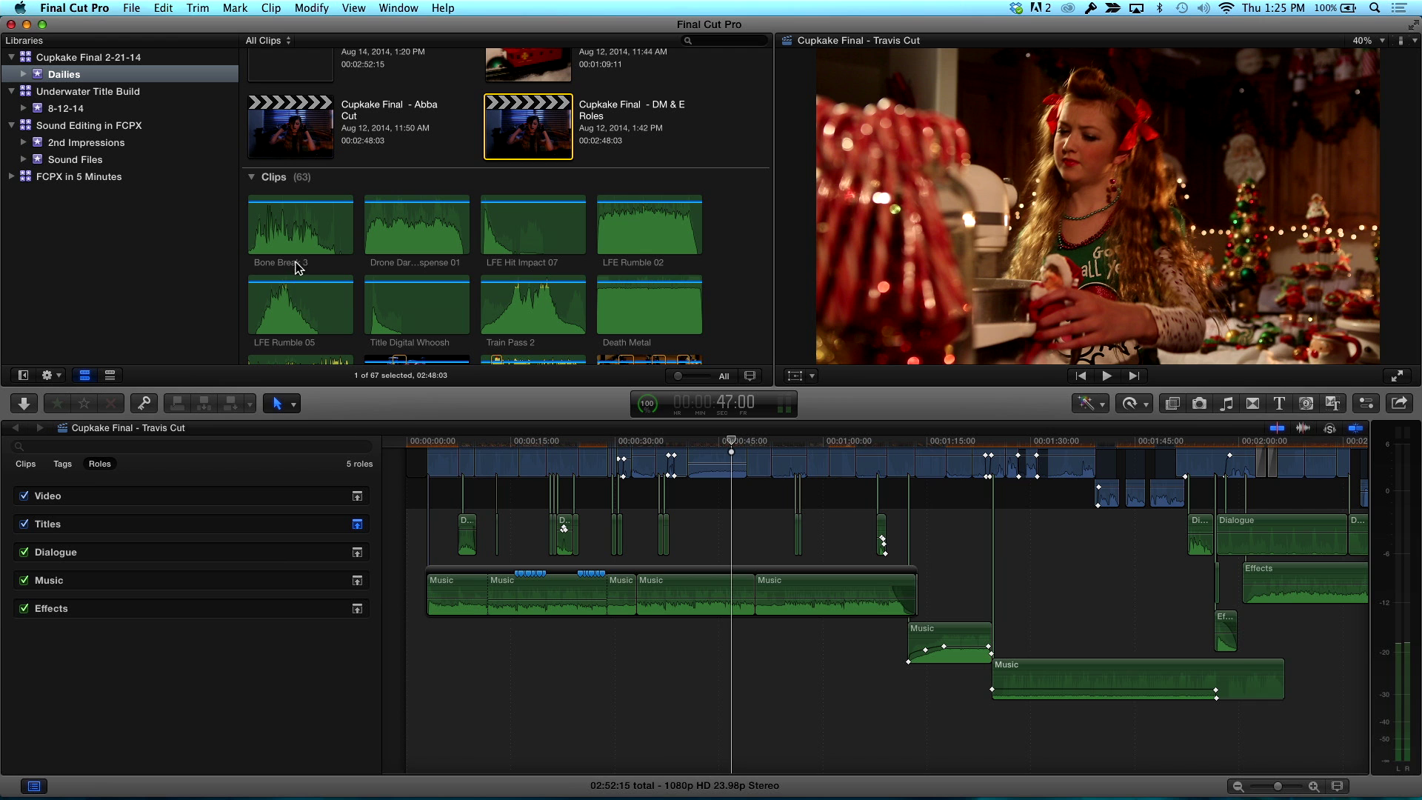
# In Modify > Edit Roles, add a subrole named Train SFX under the Effects audio role
pyautogui.click(312, 8)
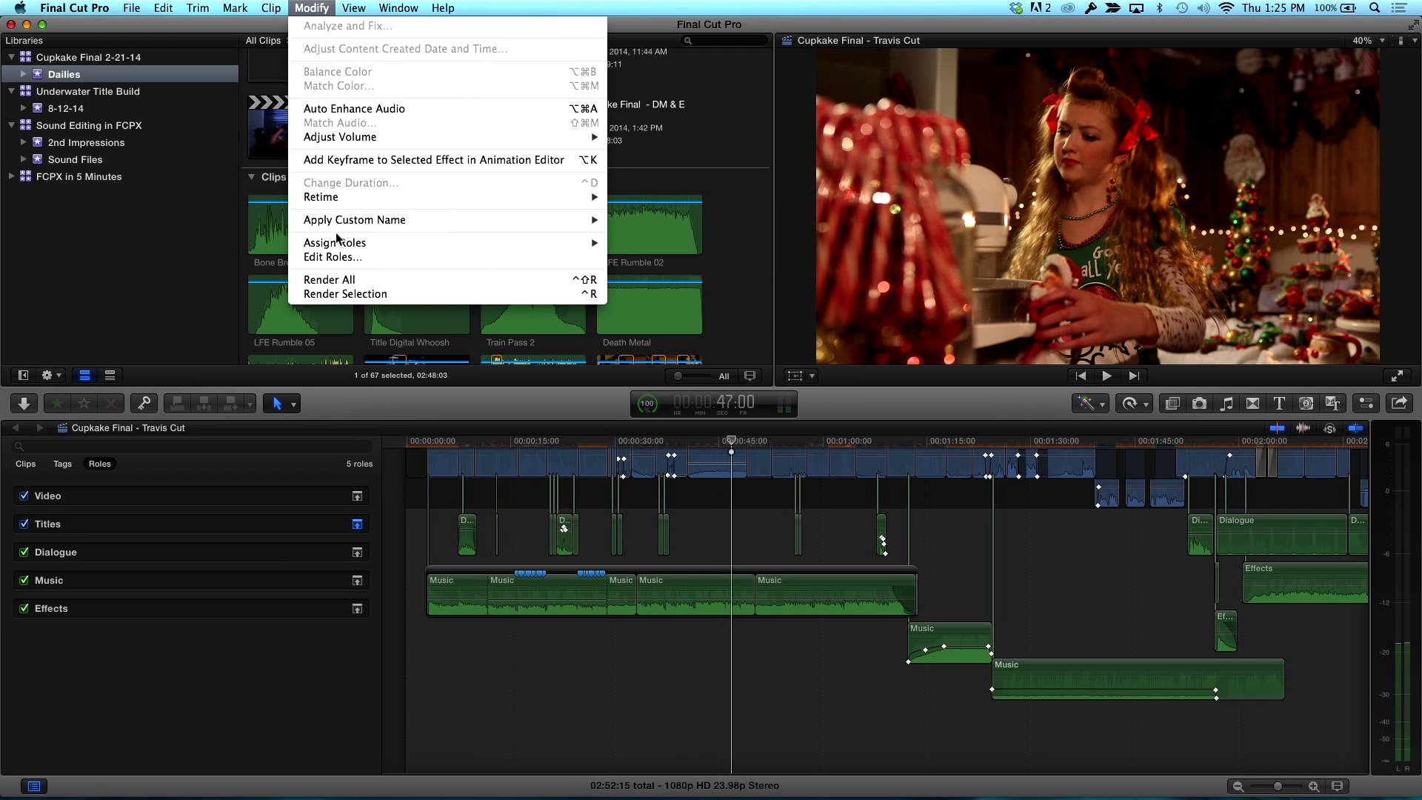
pyautogui.moveTo(339, 242)
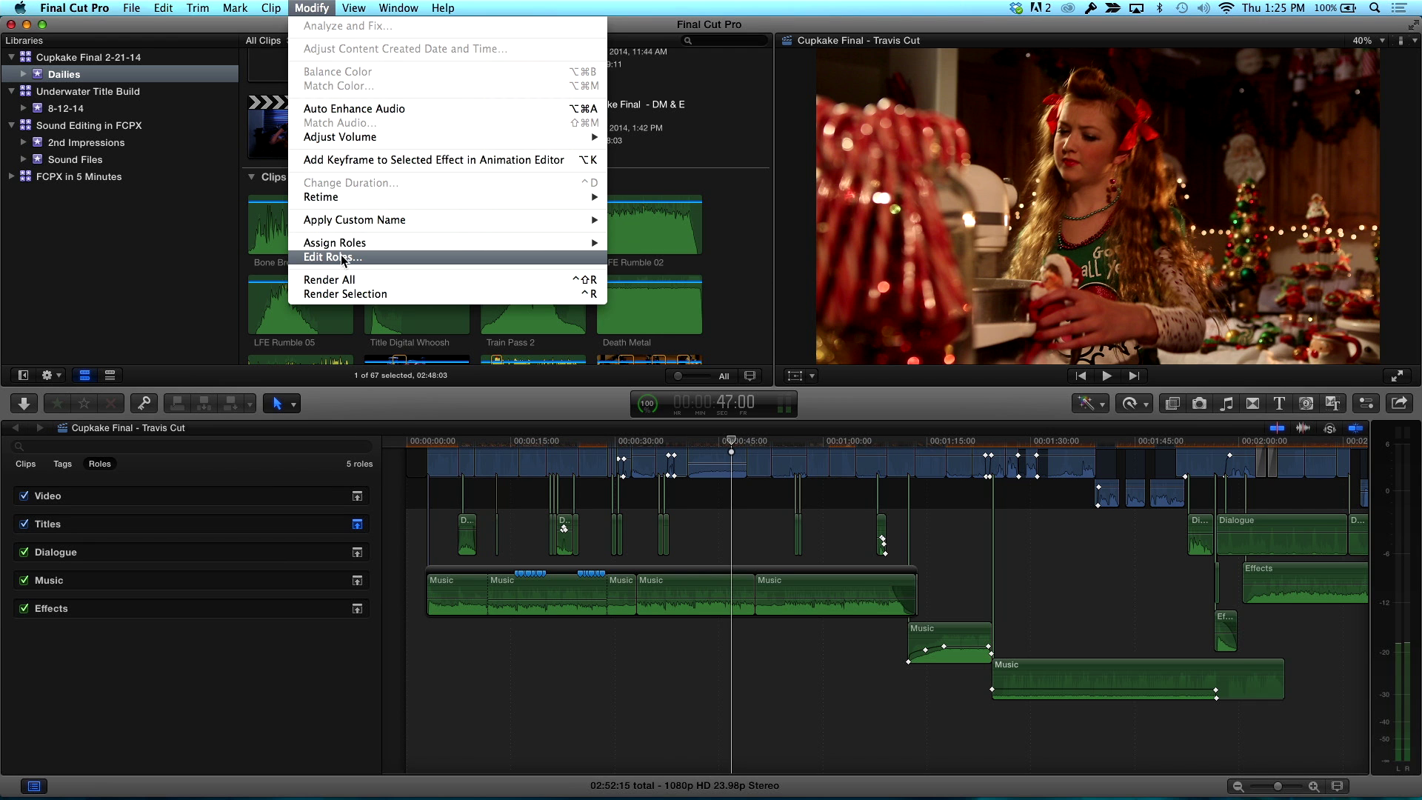
pyautogui.click(342, 257)
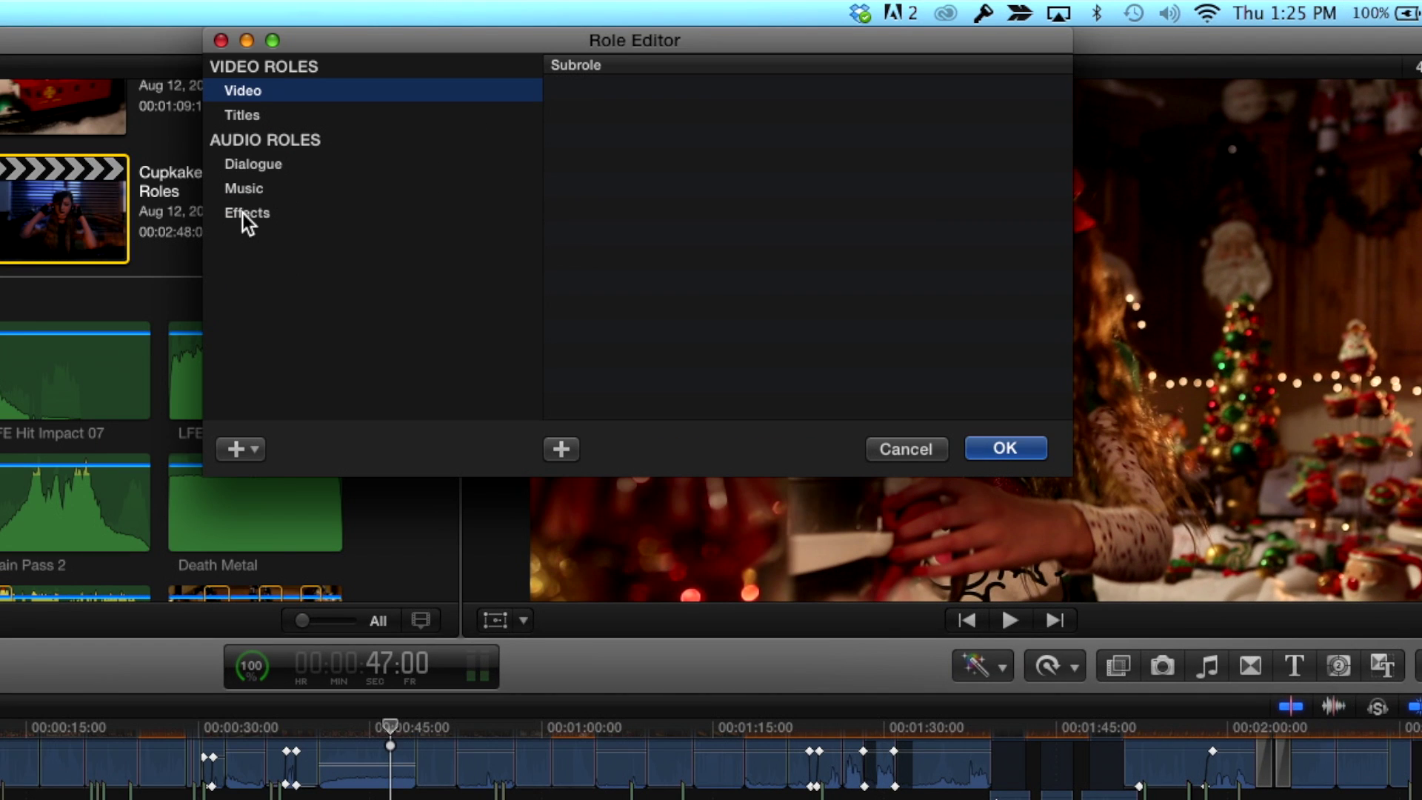
pyautogui.click(242, 214)
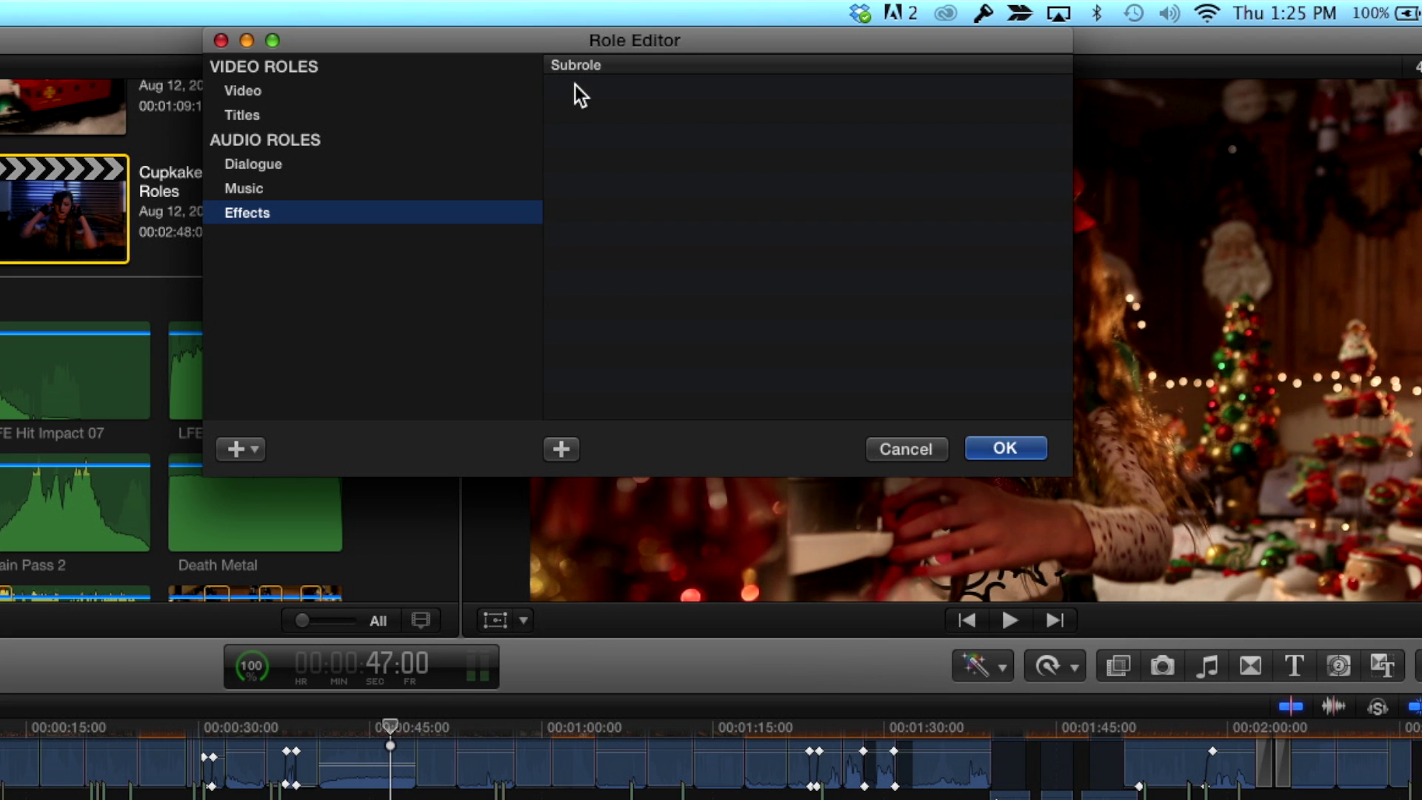
pyautogui.click(560, 458)
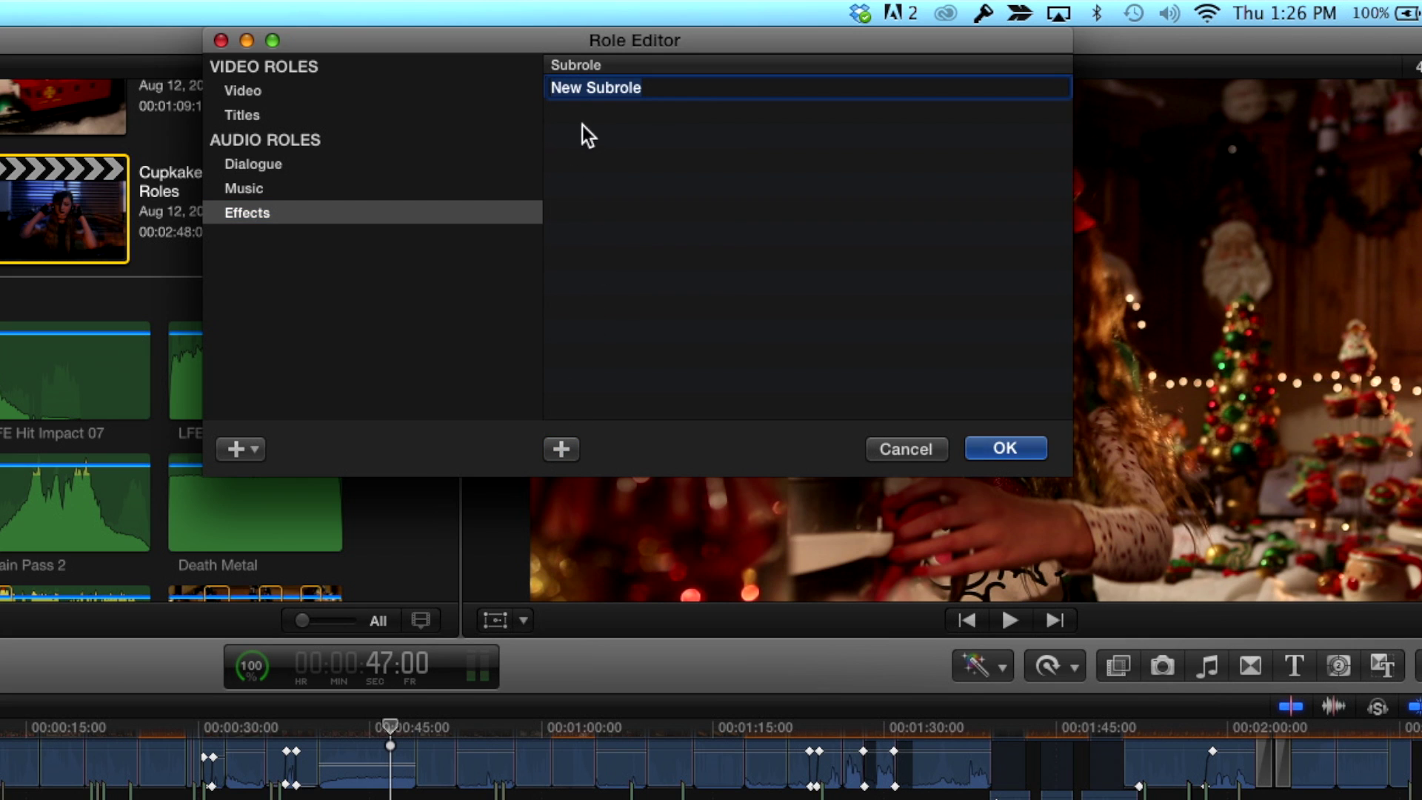
pyautogui.write('Train SFX')
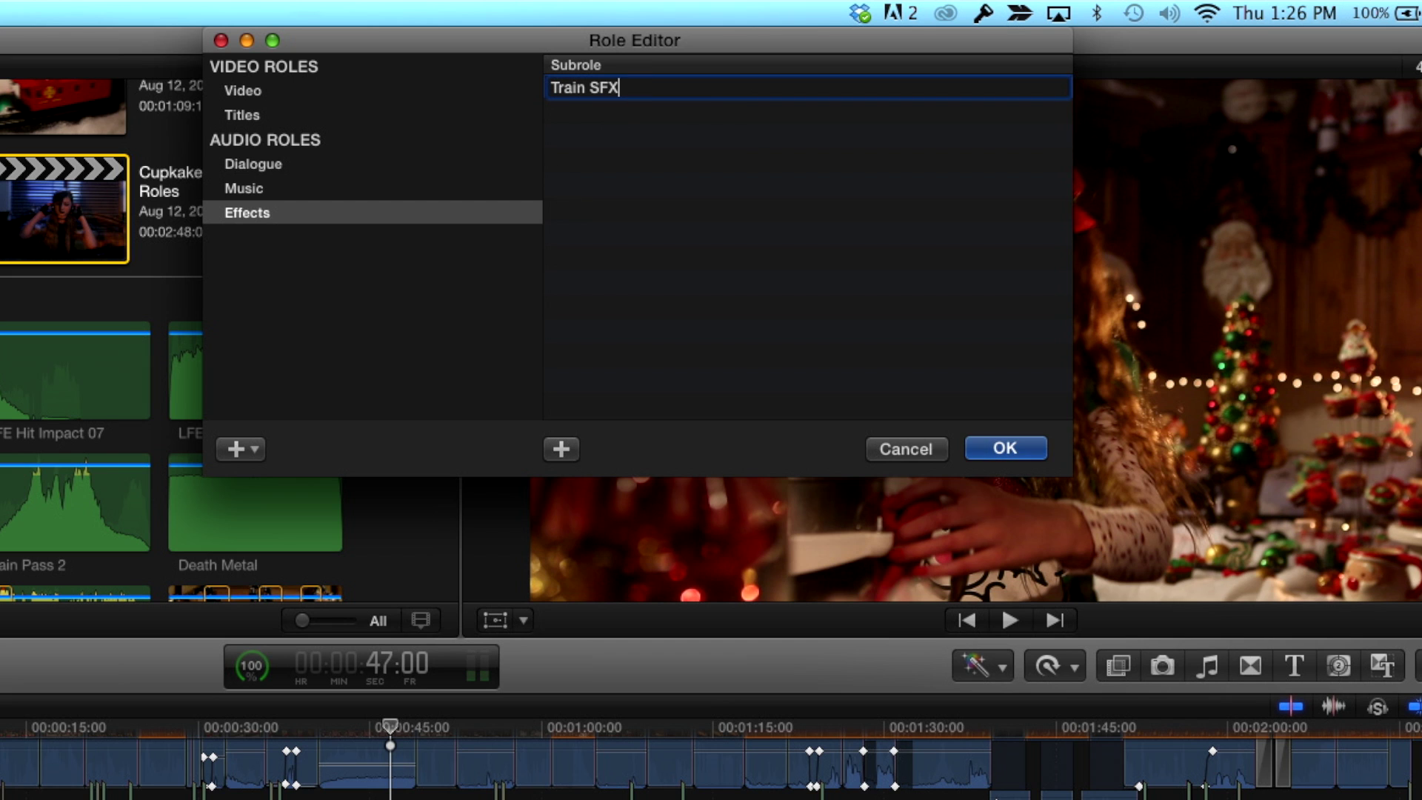
pyautogui.click(1004, 449)
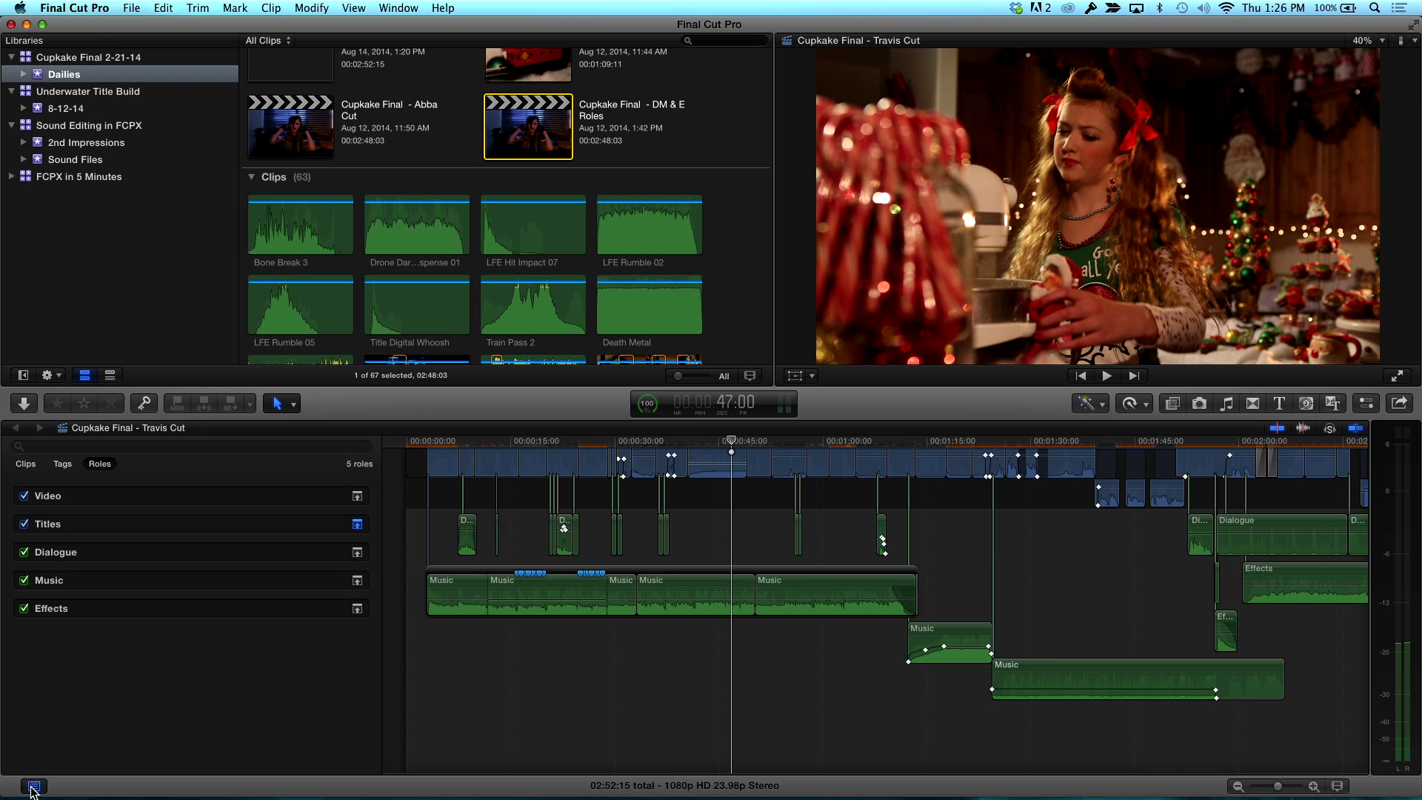
# Hide the Timeline Index and zoom in on the Effects and Dialogue clips near 2:20
pyautogui.click(34, 786)
pyautogui.click(34, 786)
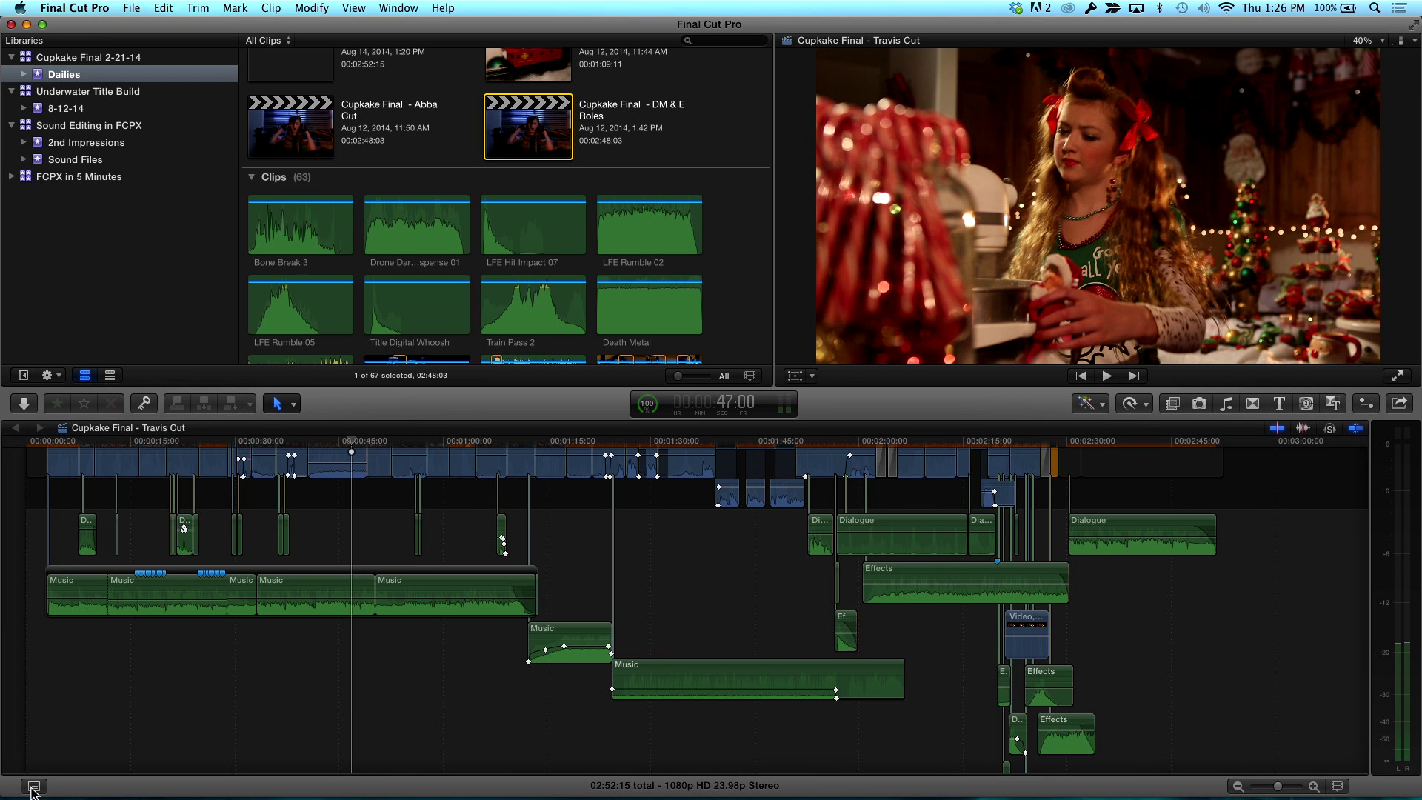
pyautogui.scroll(-5, 1271, 544)
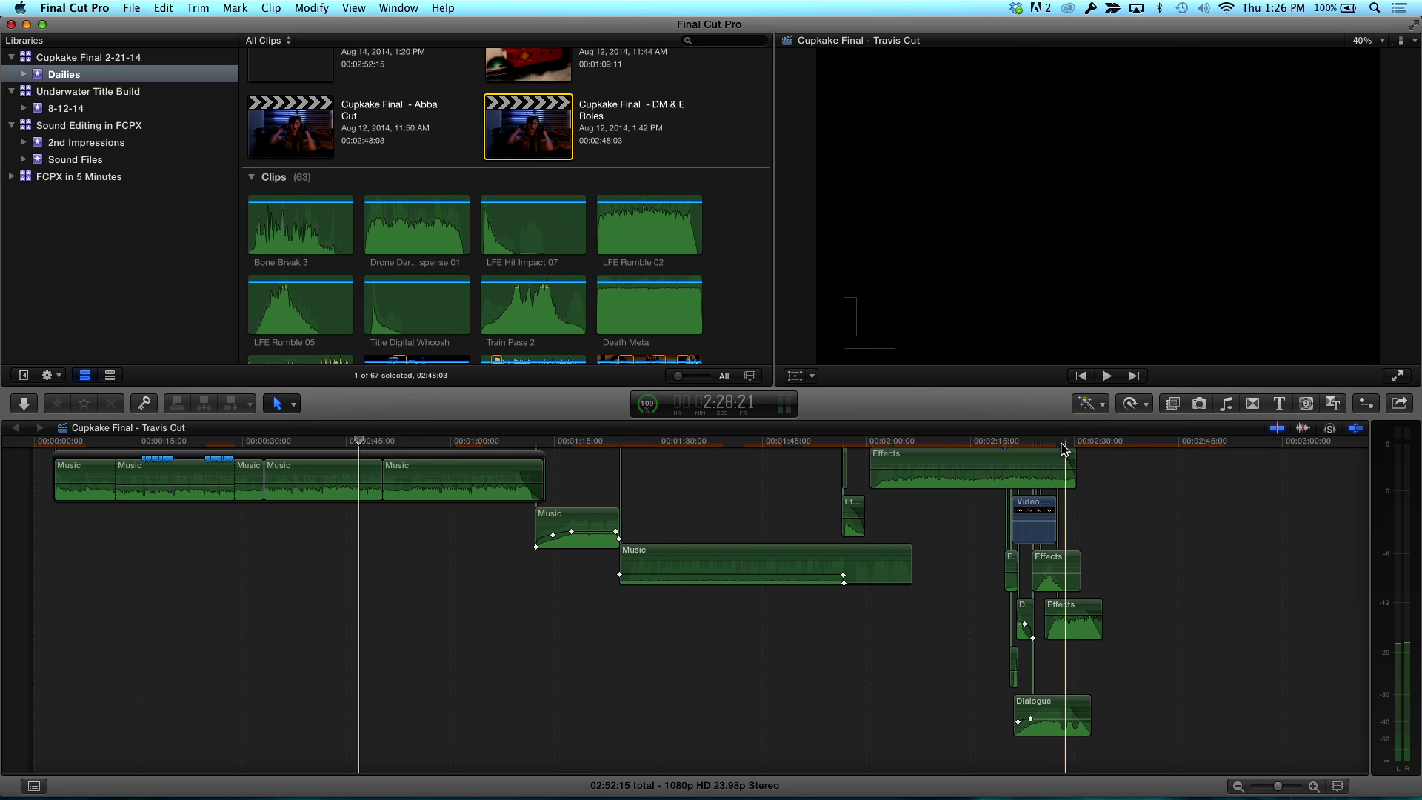
pyautogui.press('super+equal')
pyautogui.press('super+equal')
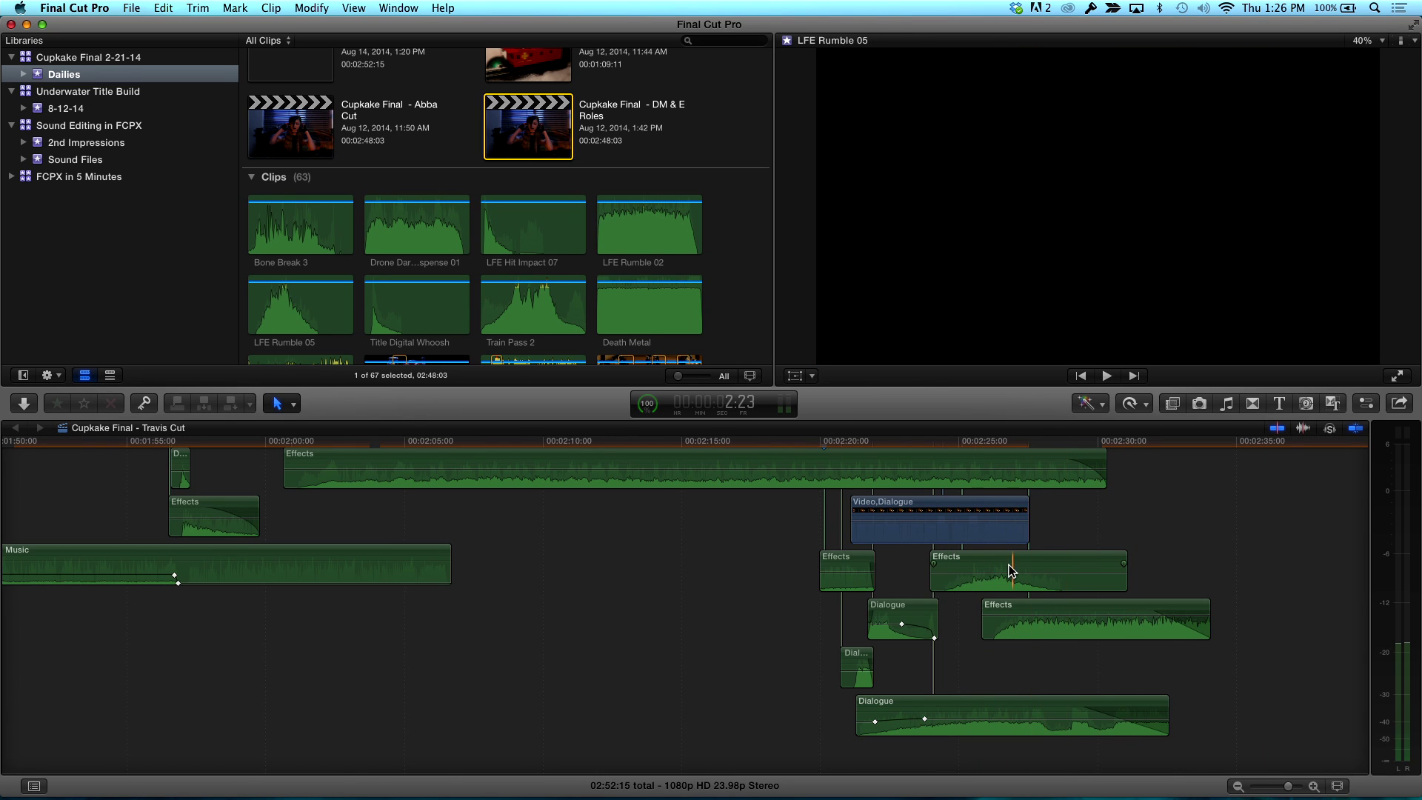
# Assign the Train SFX subrole to the three sound clips near 2:20, then show the roles list
pyautogui.moveTo(1084, 529); pyautogui.dragTo(1103, 711)
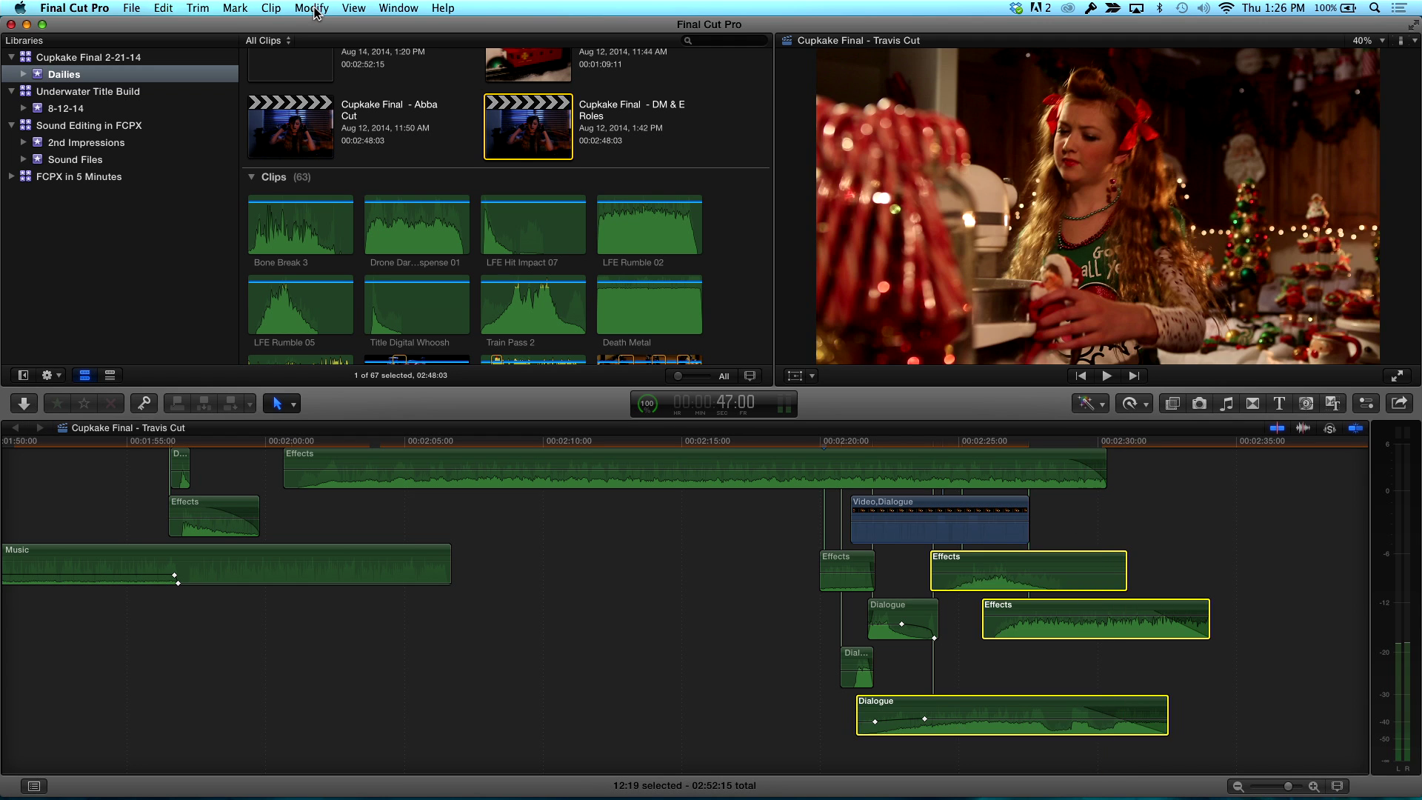
pyautogui.click(311, 8)
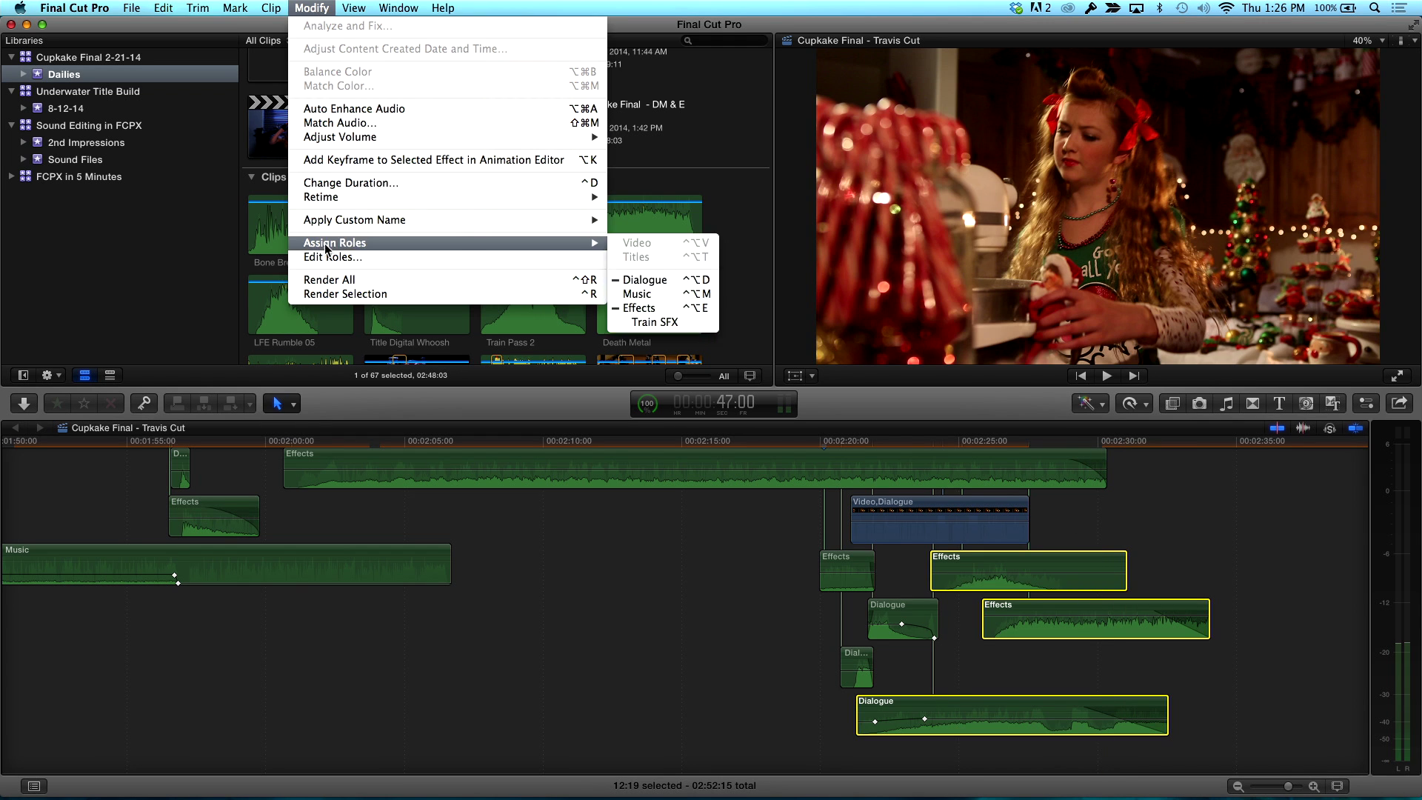
pyautogui.moveTo(321, 244)
pyautogui.click(680, 323)
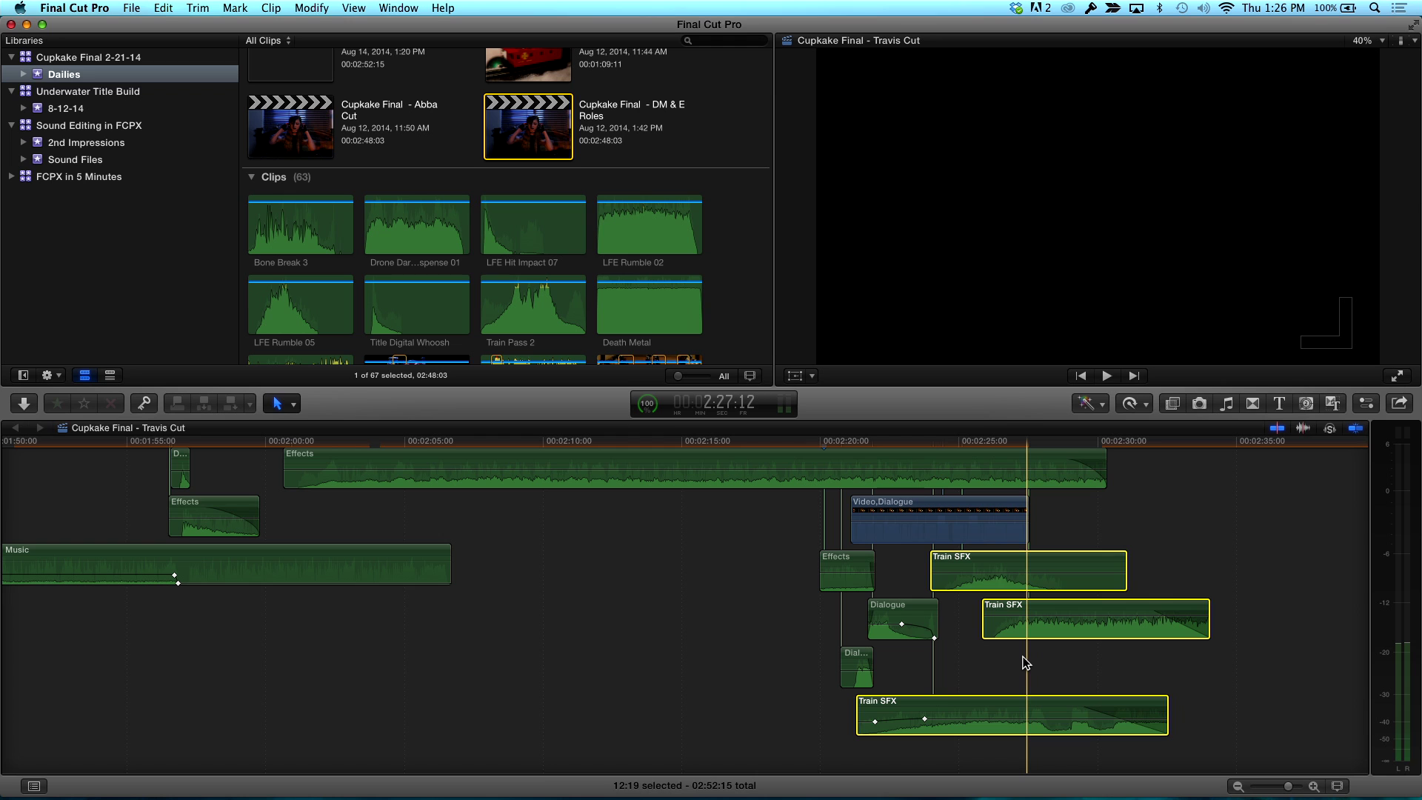
pyautogui.press('super+shift+2')
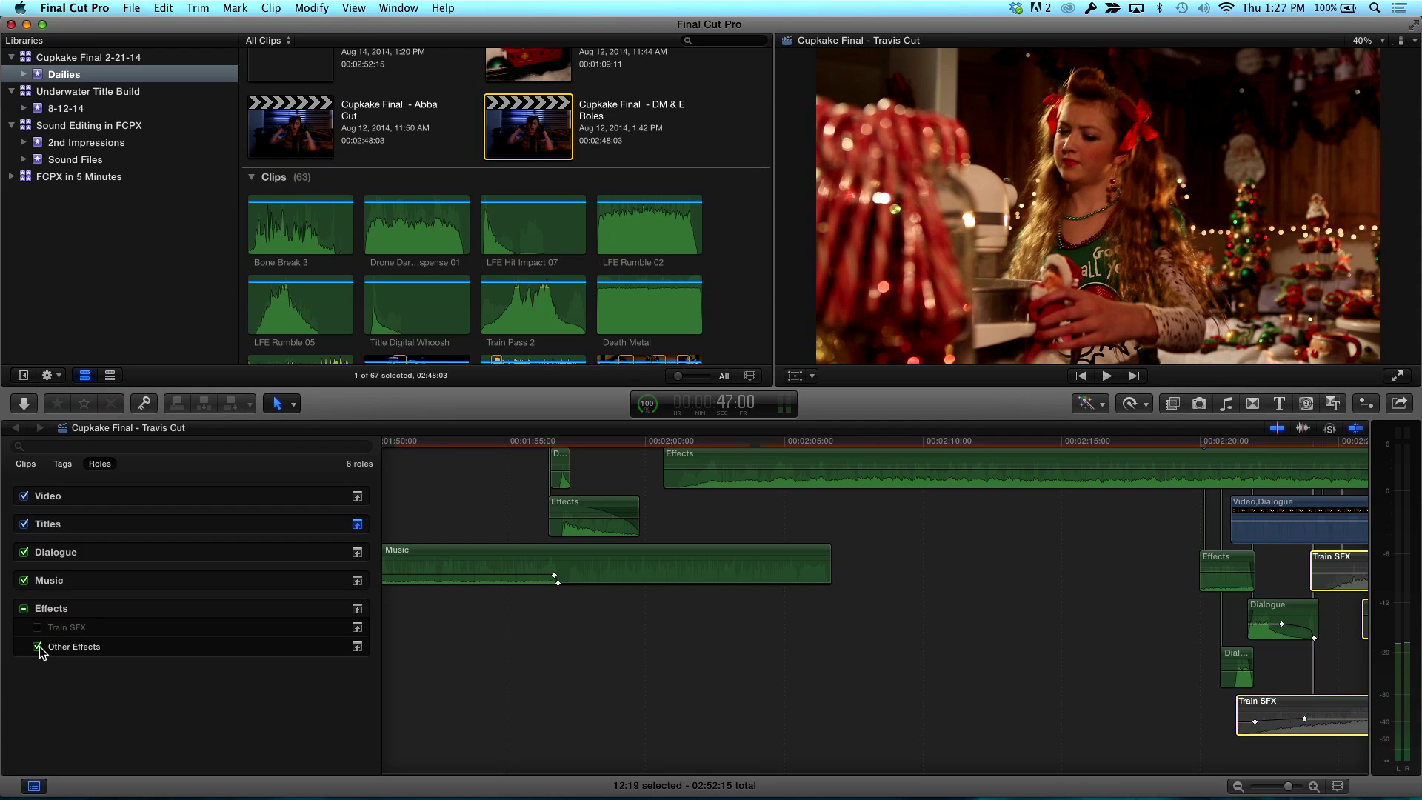
# Toggle Other Effects off and back on, and re-enable the Train SFX subrole
pyautogui.click(37, 646)
pyautogui.click(37, 647)
pyautogui.click(37, 627)
# Deselect the Train SFX clips and hide the roles list
pyautogui.scroll(5, 685, 644)
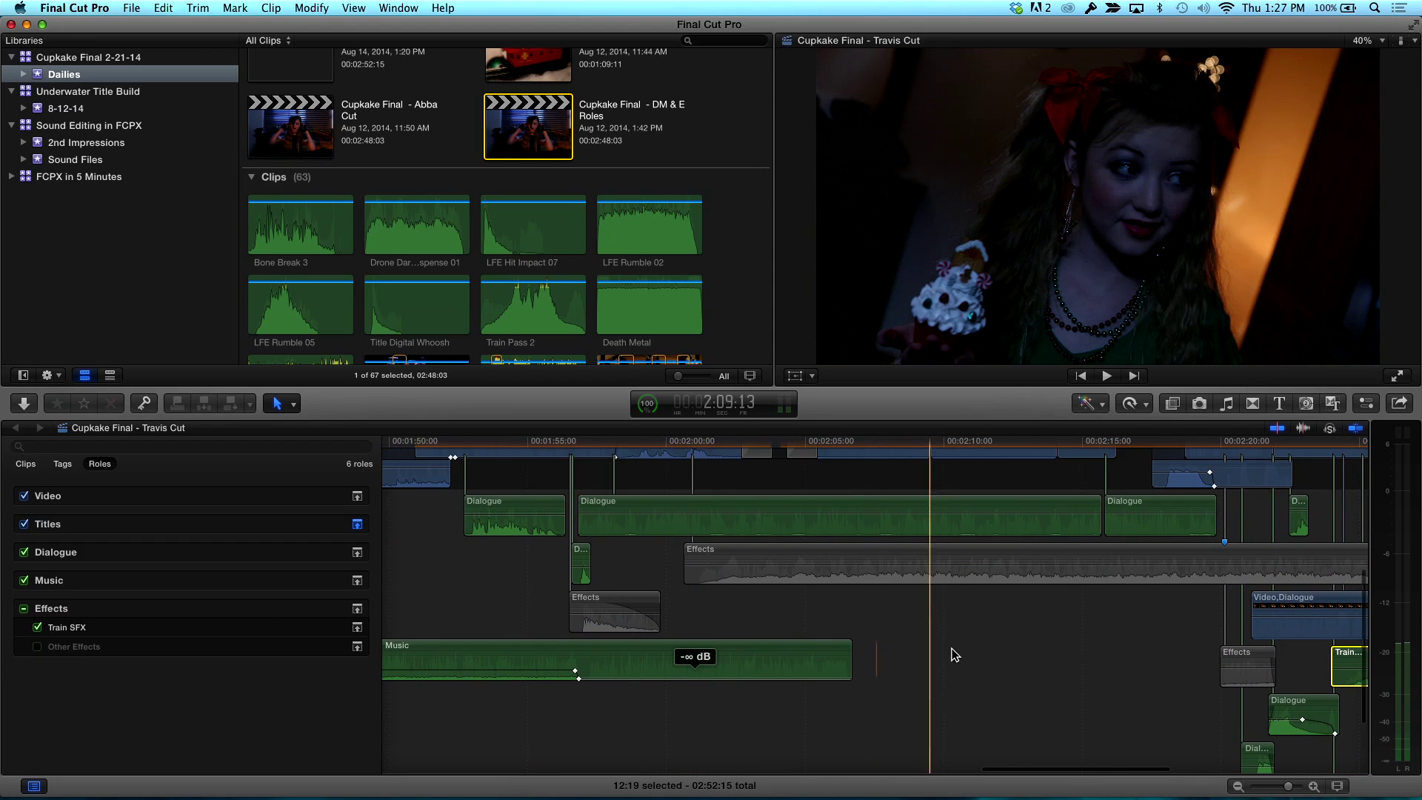
pyautogui.hscroll(5, 1028, 621)
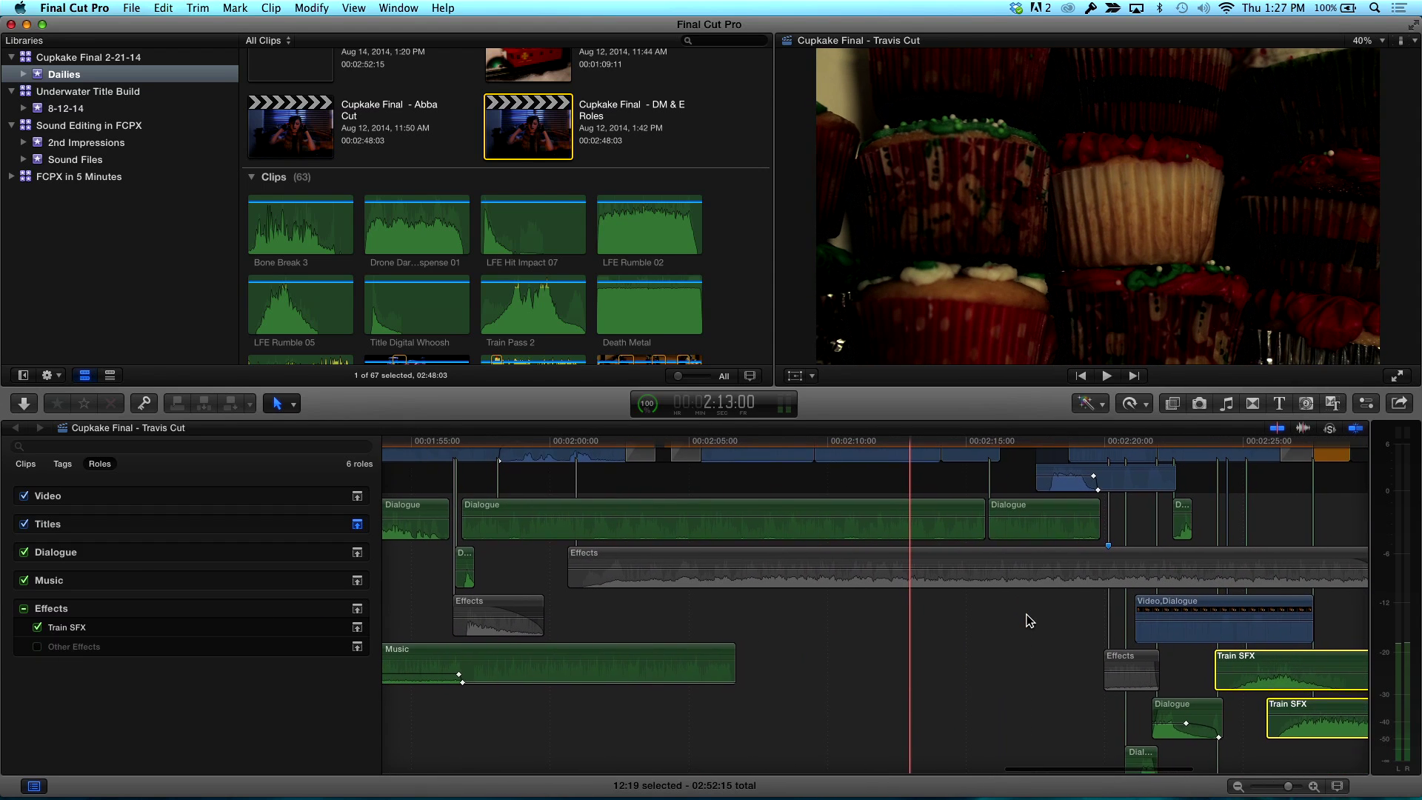
pyautogui.scroll(1, 1028, 621)
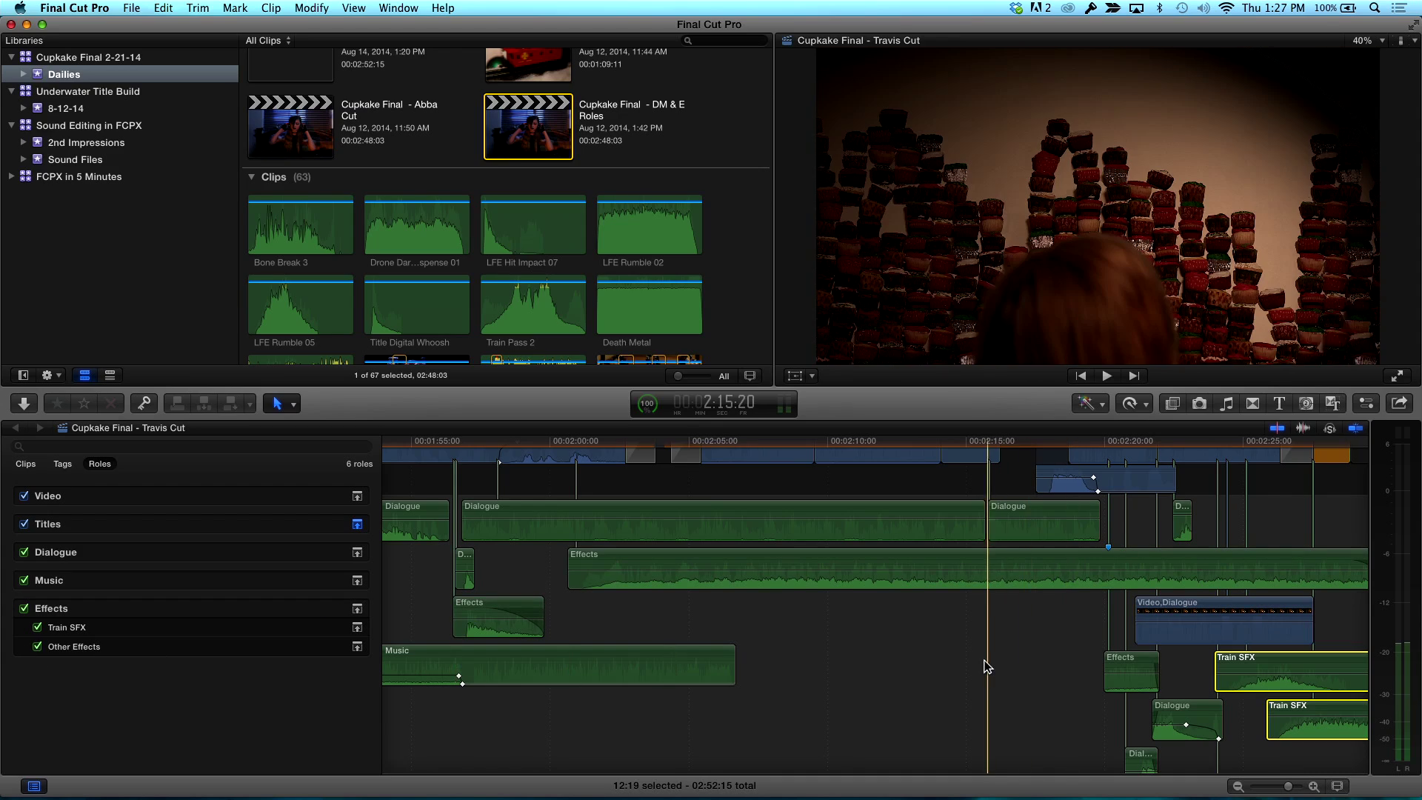
pyautogui.click(984, 665)
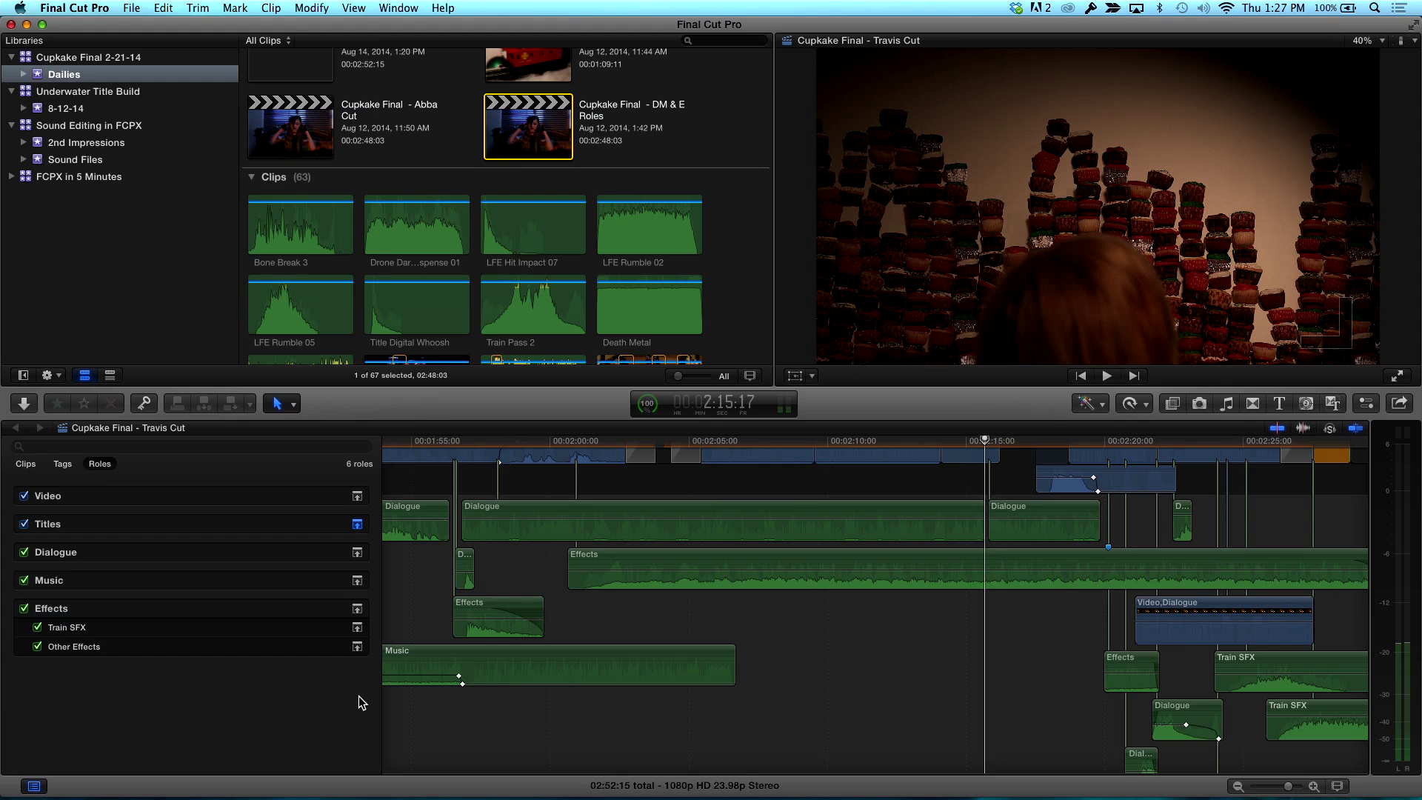
pyautogui.press('super+shift+2')
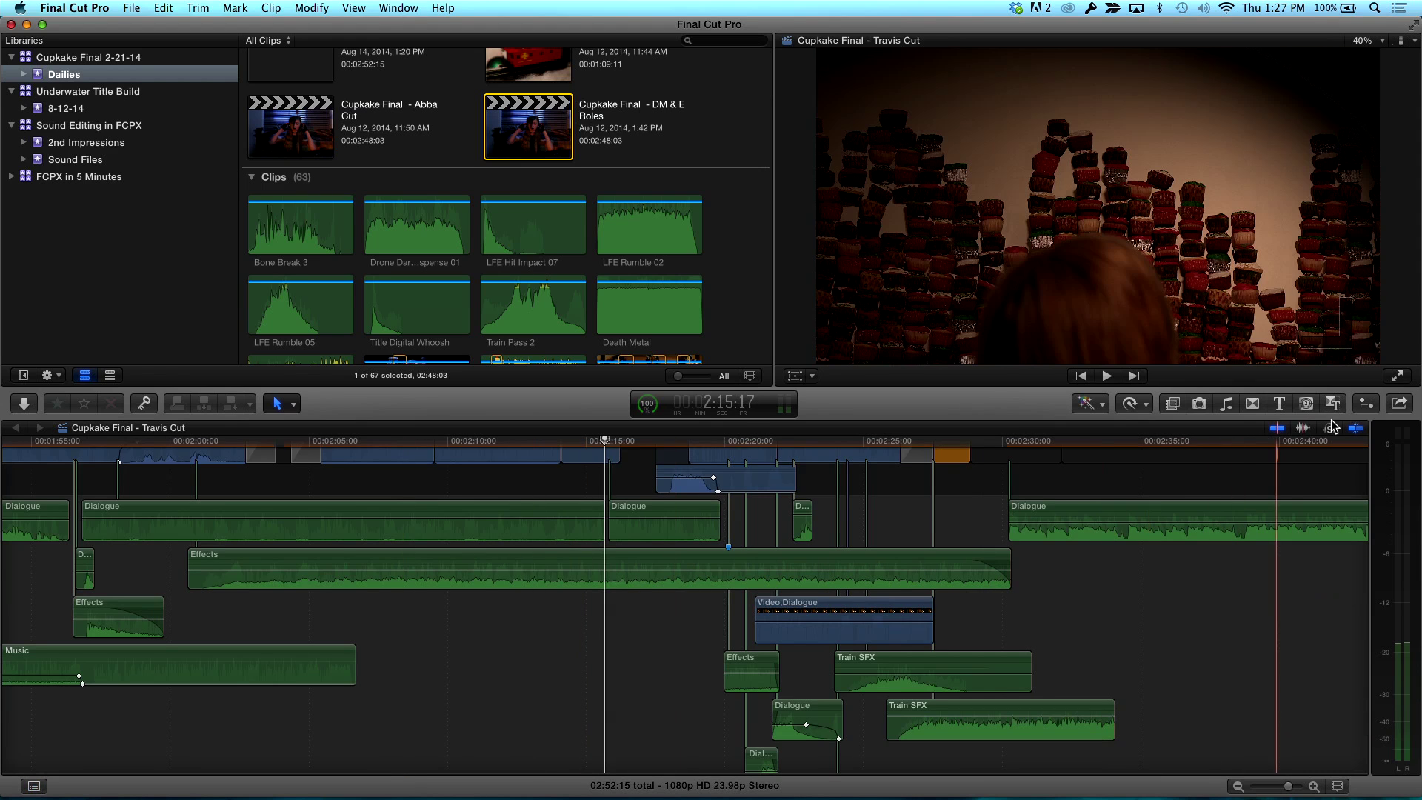
# From the Share button, start a Master File export of the project
pyautogui.click(1399, 405)
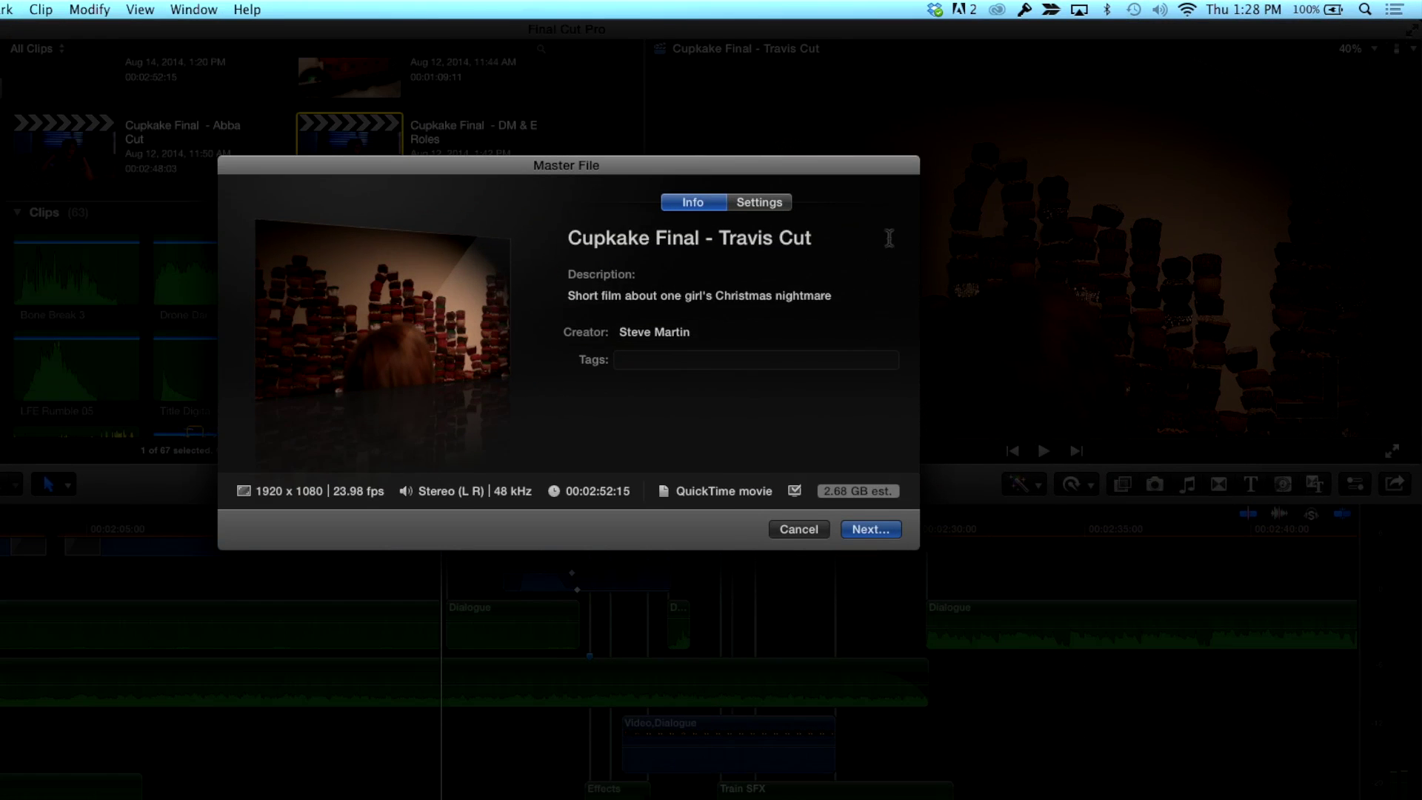
# In Settings, set Format to Audio Only and export roles as separate files
pyautogui.click(755, 203)
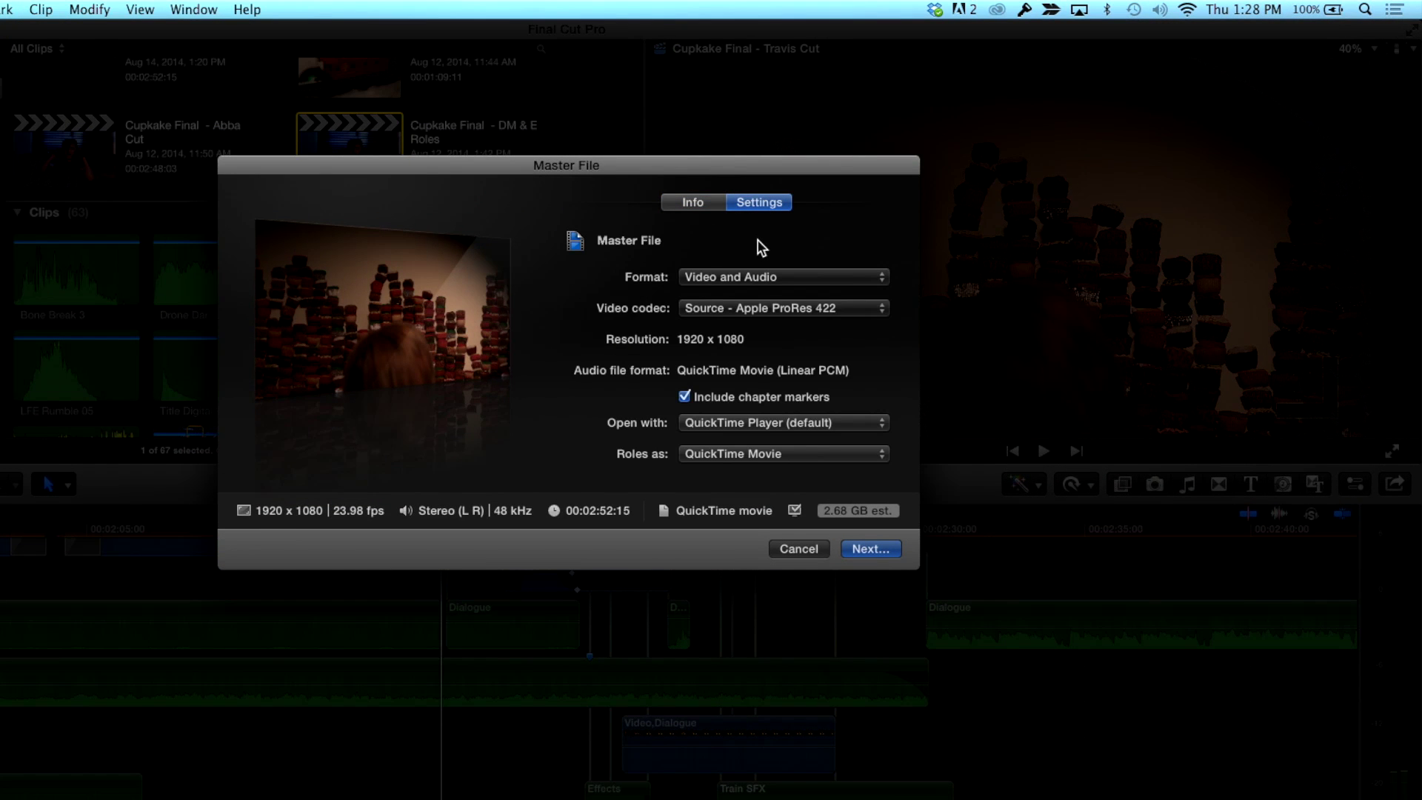
pyautogui.click(744, 275)
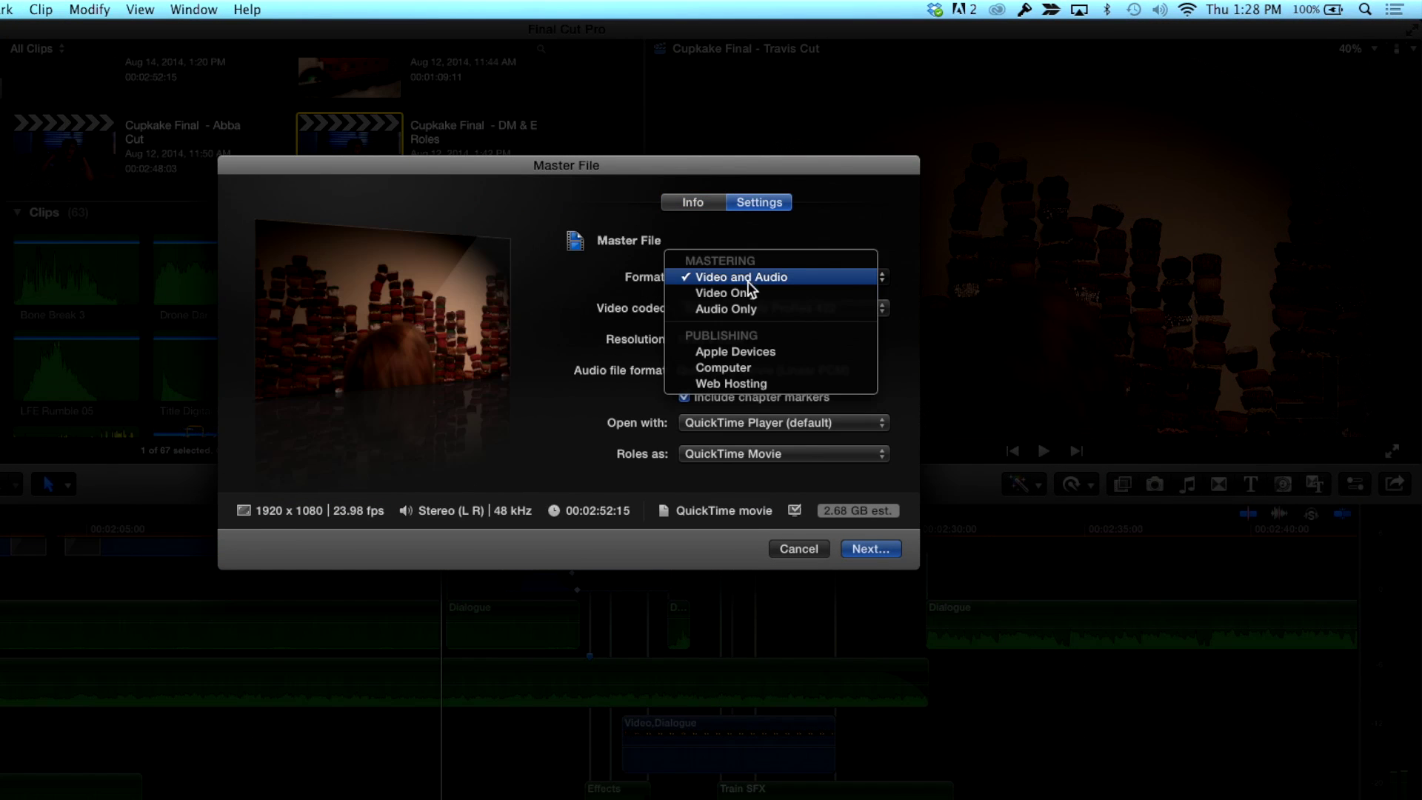
pyautogui.click(754, 306)
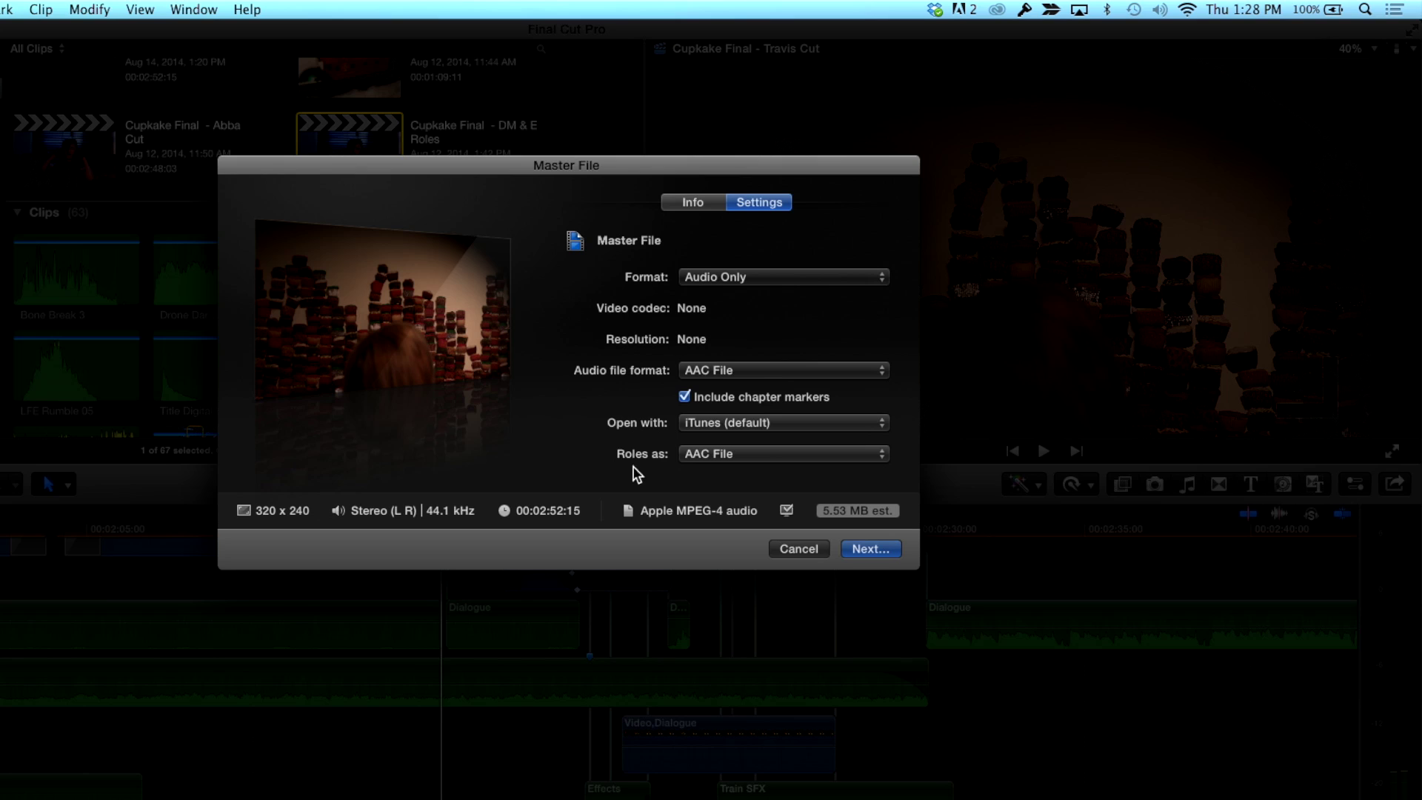
pyautogui.click(770, 455)
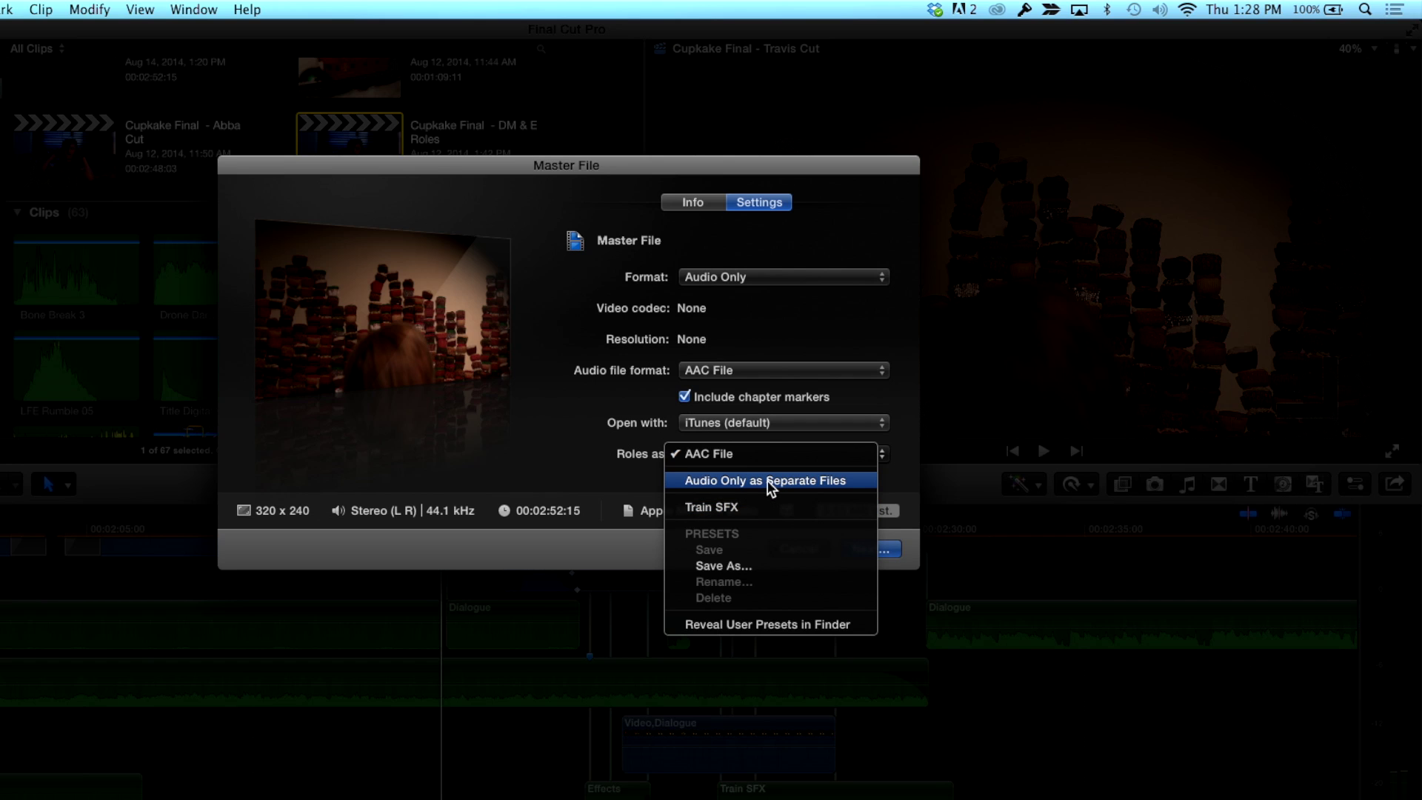
pyautogui.click(767, 480)
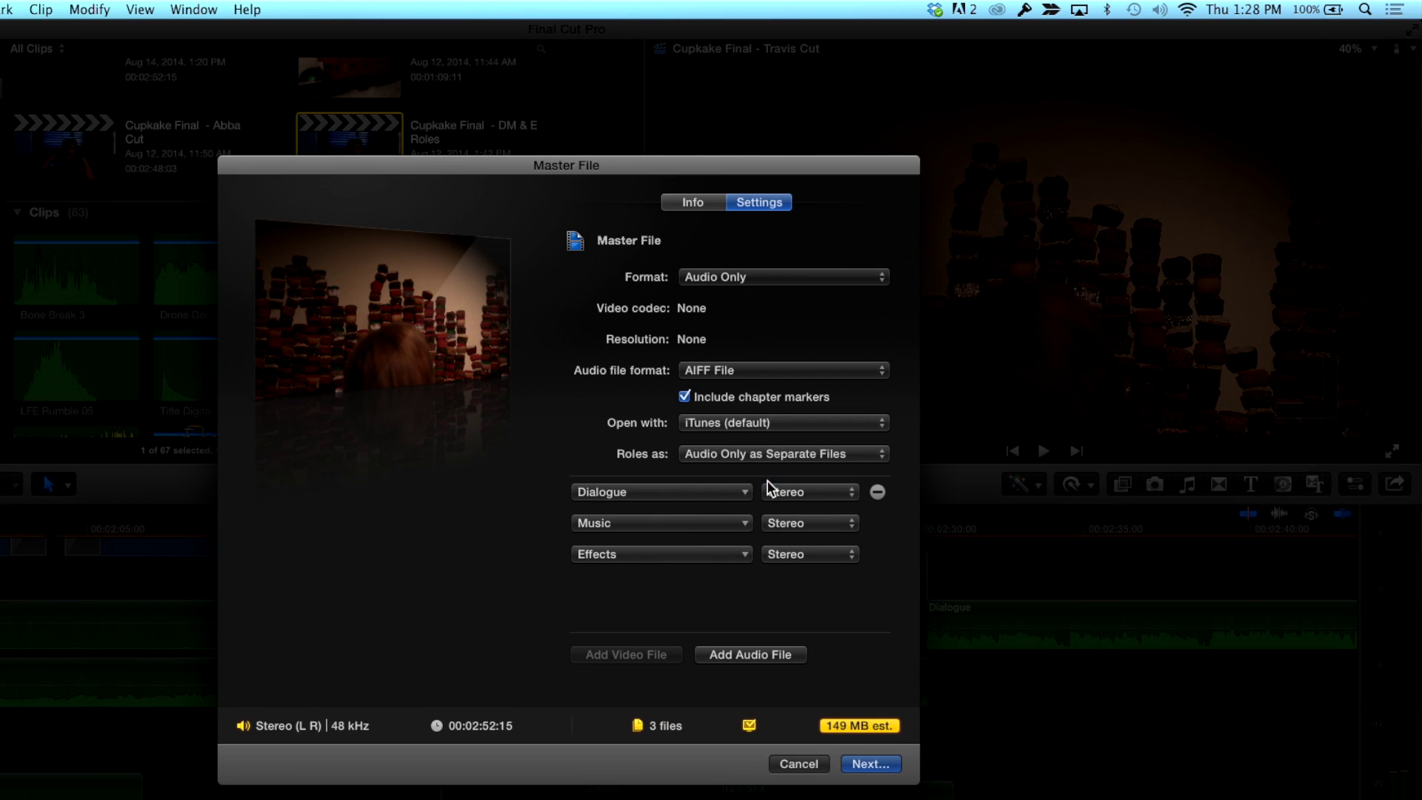
# Switch the Effects file's role to Train SFX
pyautogui.moveTo(877, 532)
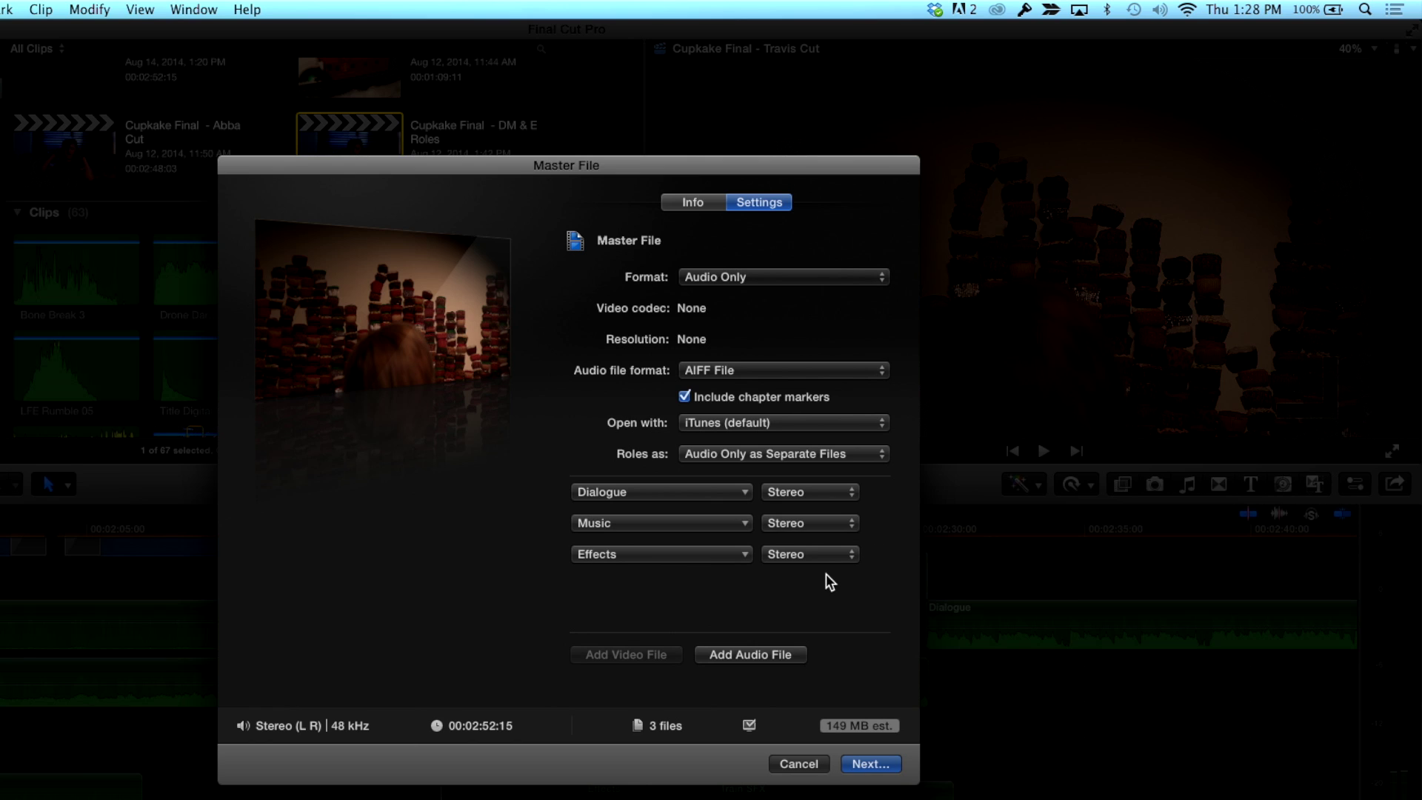
pyautogui.moveTo(702, 503)
pyautogui.click(727, 553)
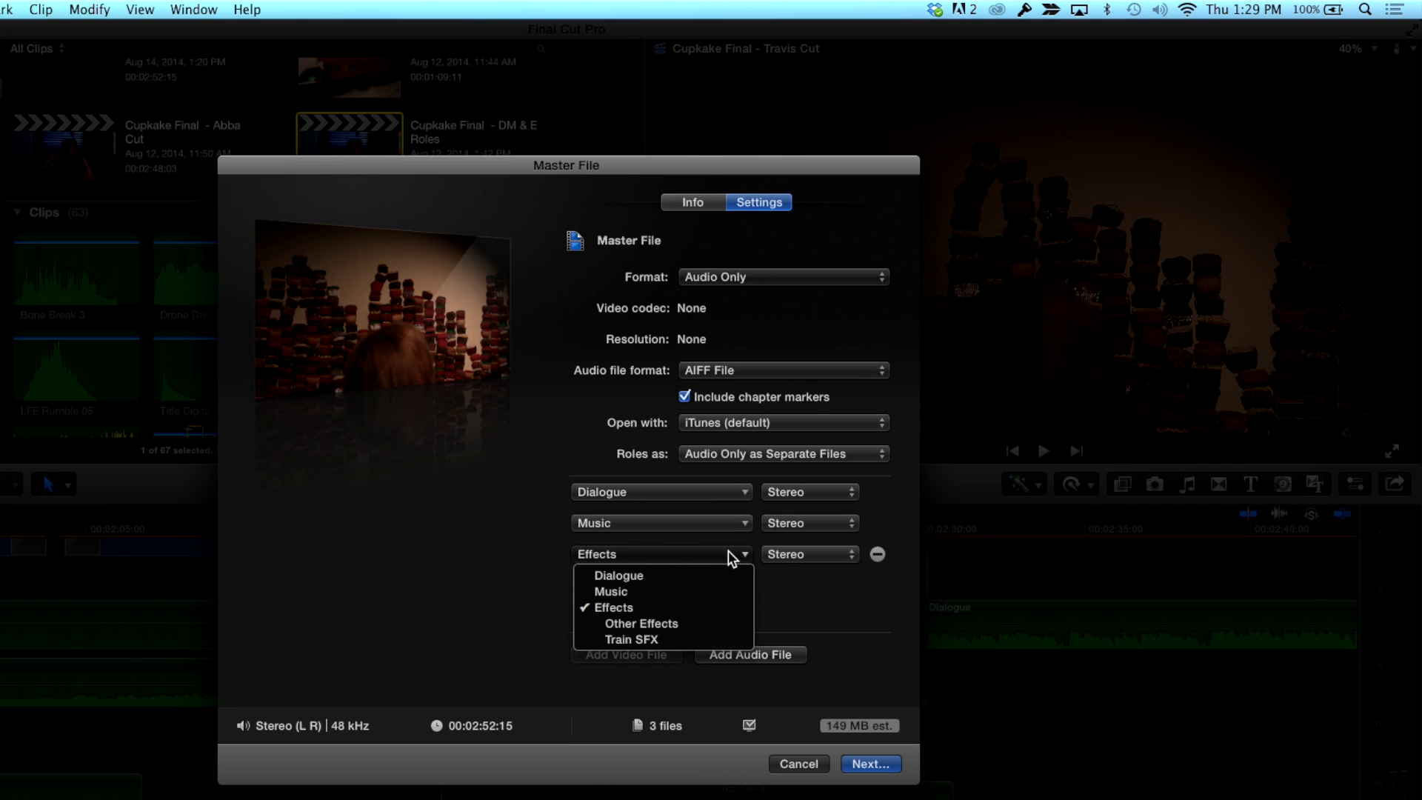
pyautogui.click(707, 641)
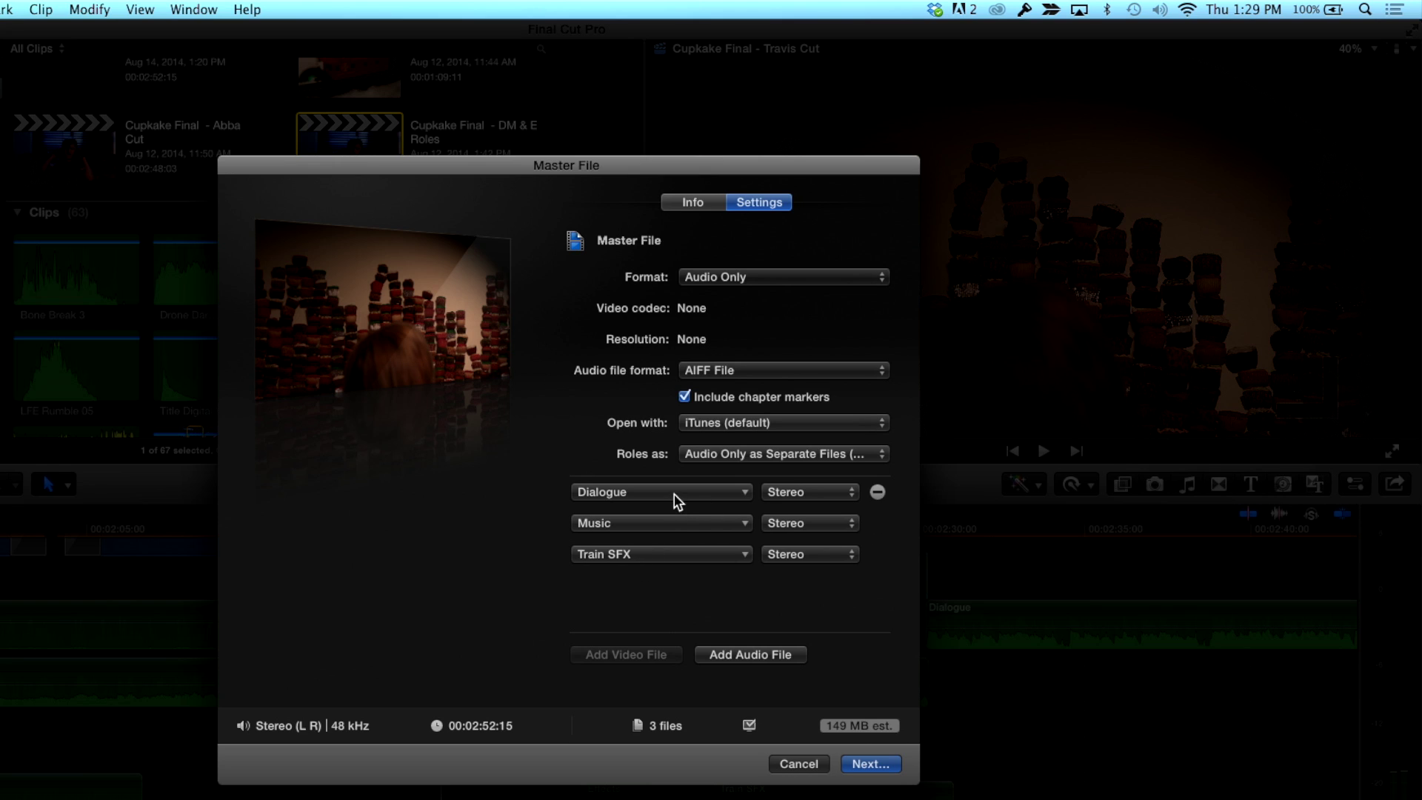
# Keep only Train SFX in that file and remove the Music and Dialogue files
pyautogui.click(671, 558)
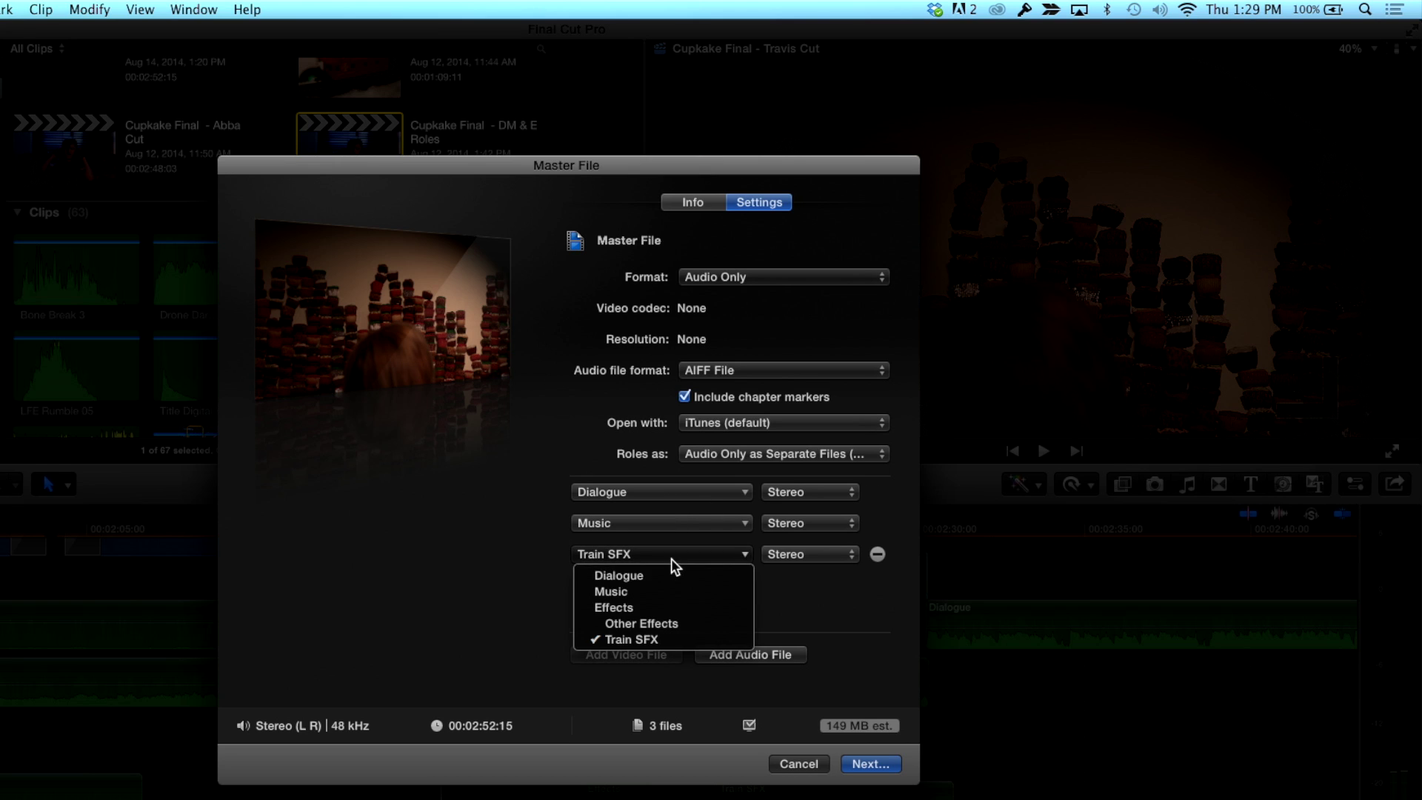
pyautogui.click(675, 620)
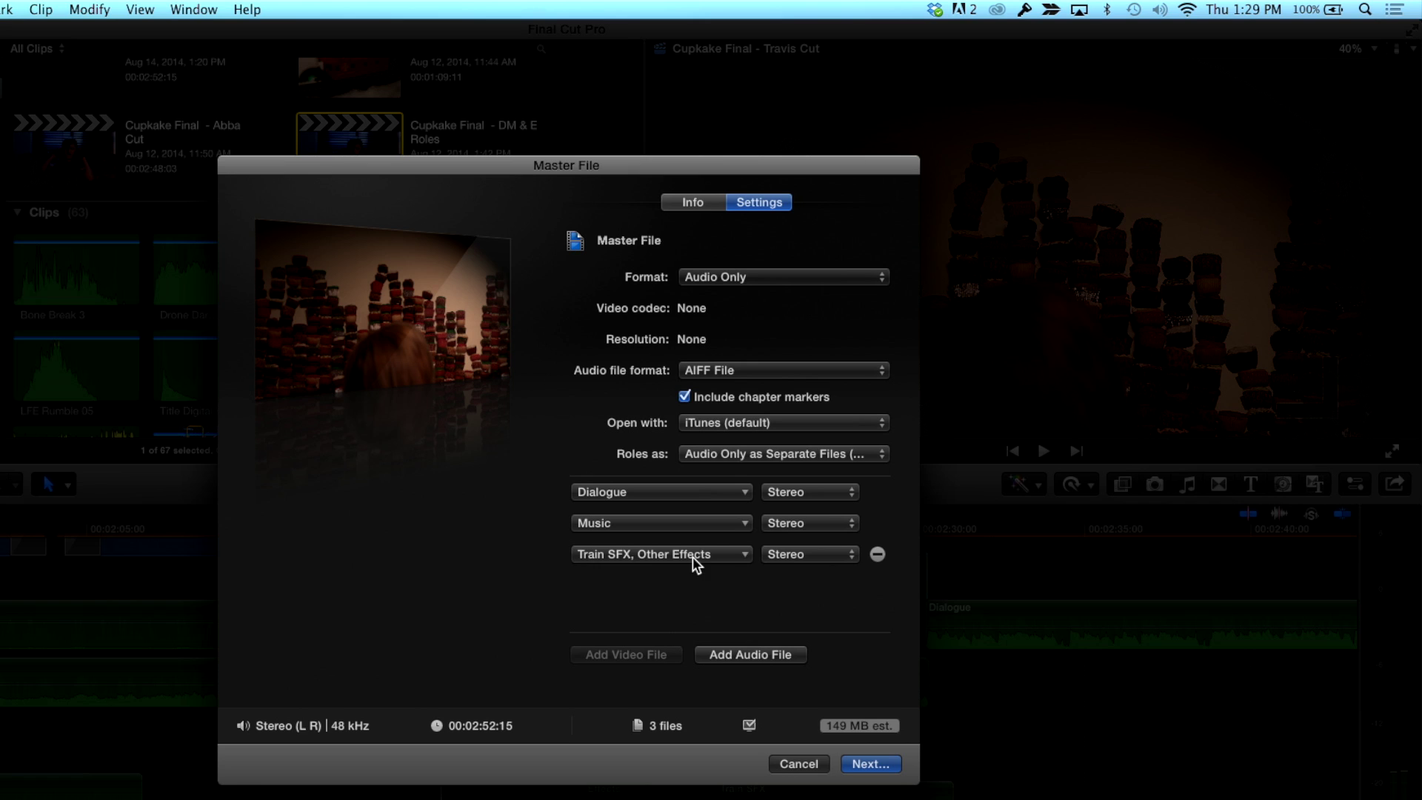
pyautogui.click(692, 556)
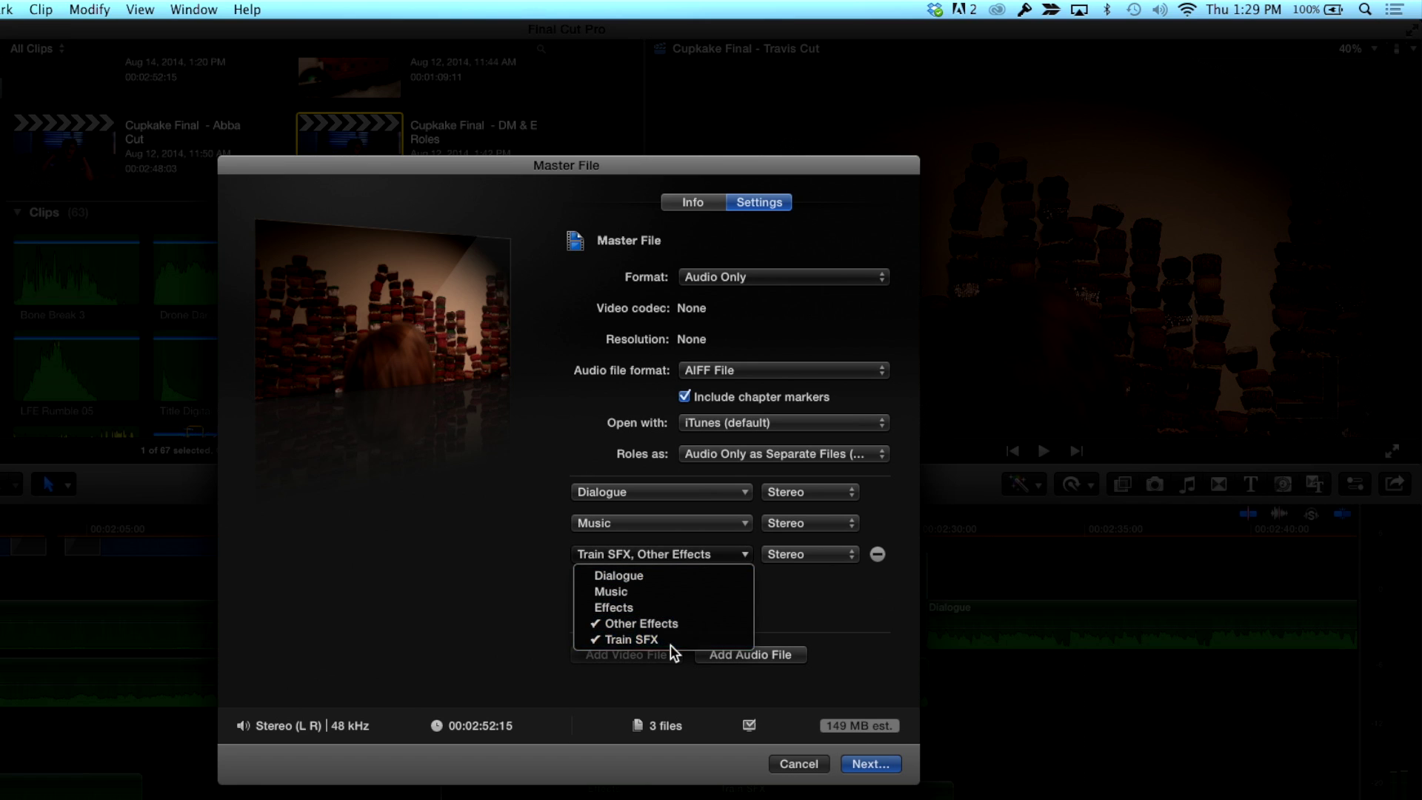
pyautogui.click(670, 641)
pyautogui.click(668, 558)
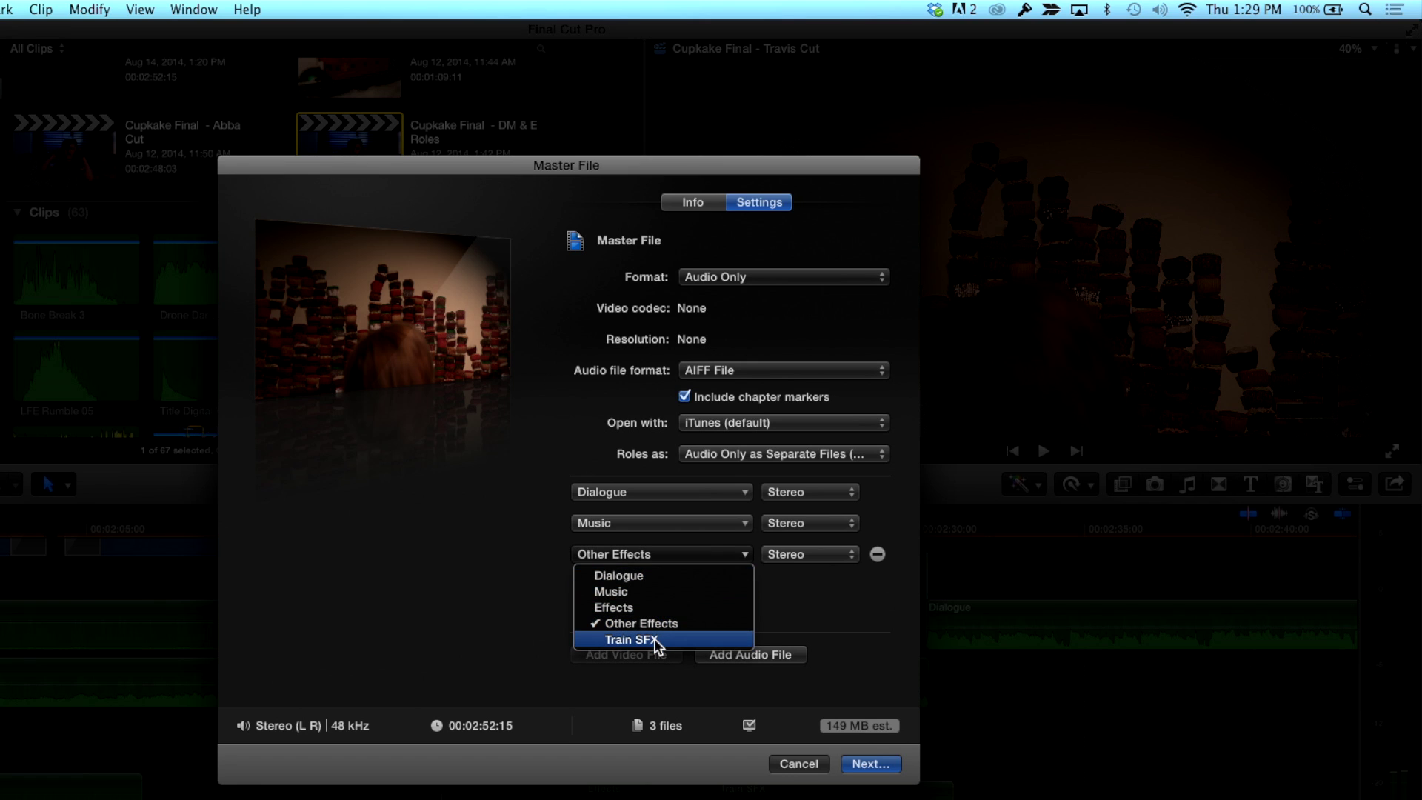
pyautogui.click(656, 639)
pyautogui.click(655, 560)
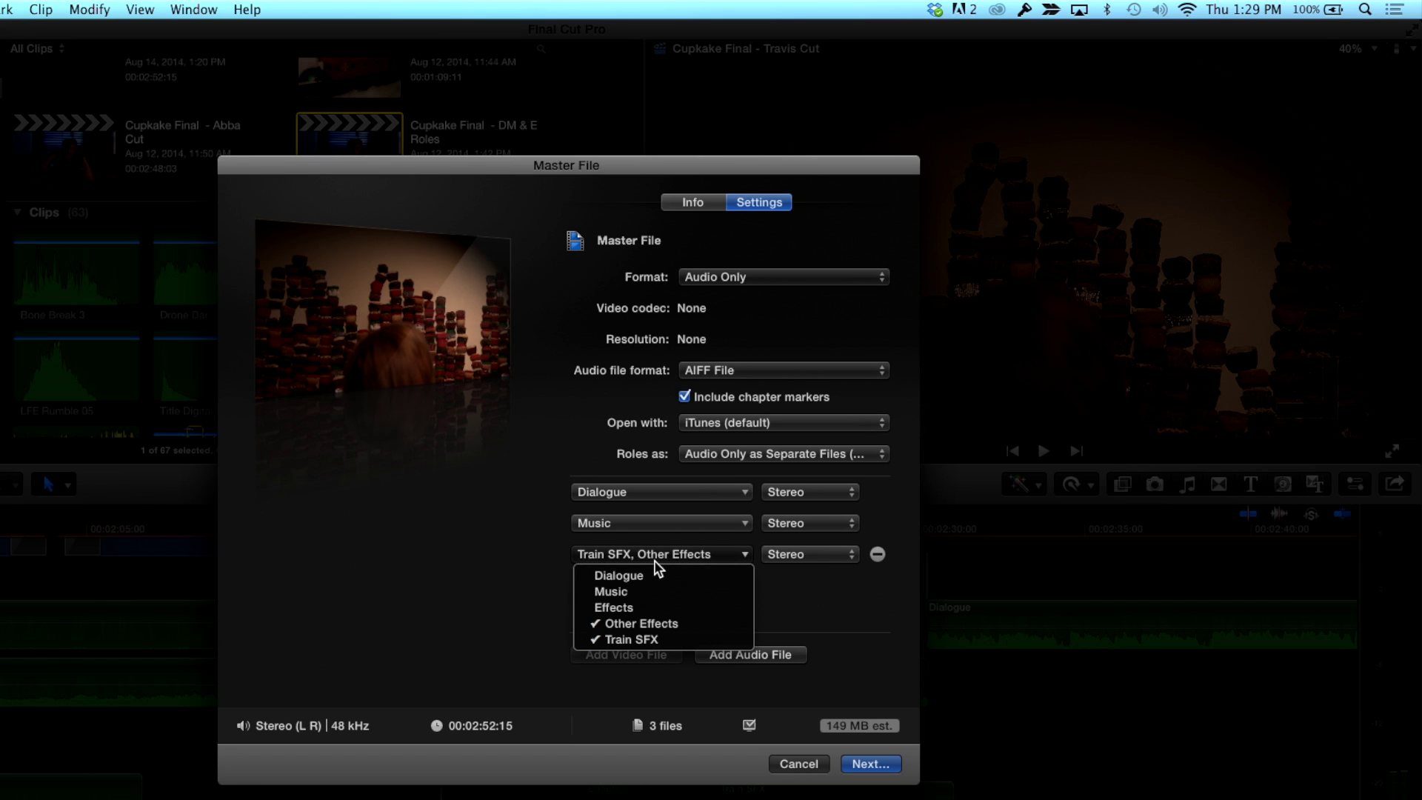
pyautogui.click(649, 626)
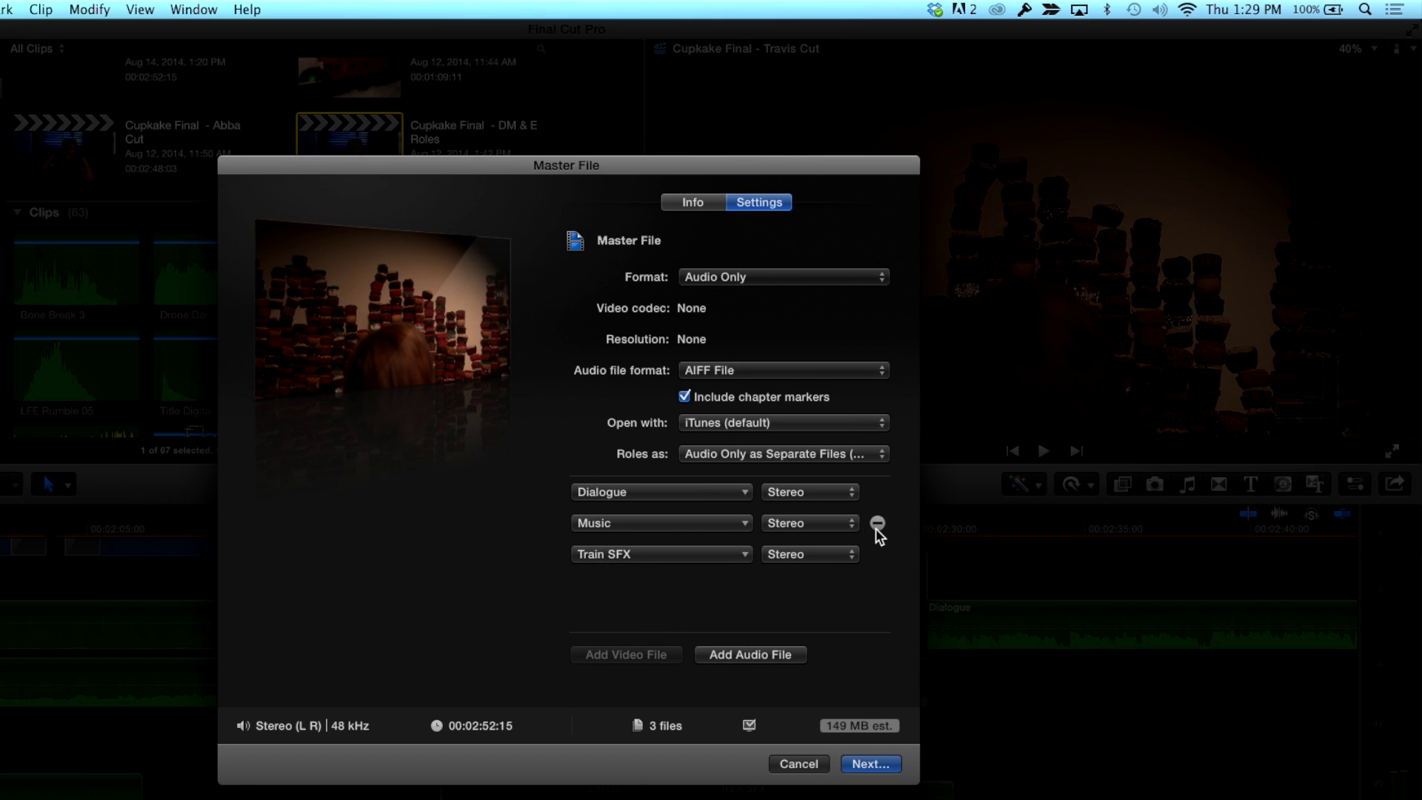
pyautogui.click(877, 524)
pyautogui.click(877, 492)
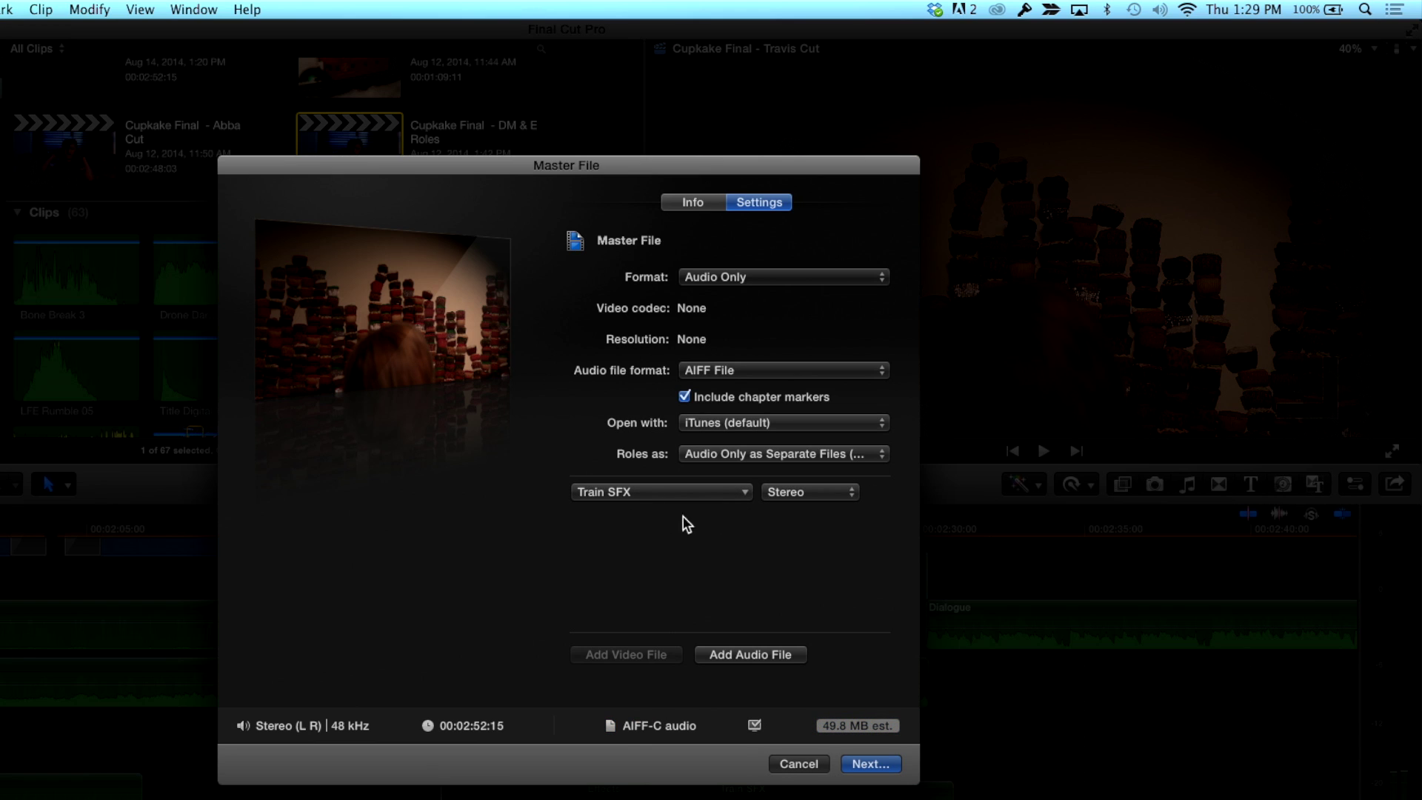
# Choose the Train SFX preset for Roles as and proceed to saving
pyautogui.click(741, 445)
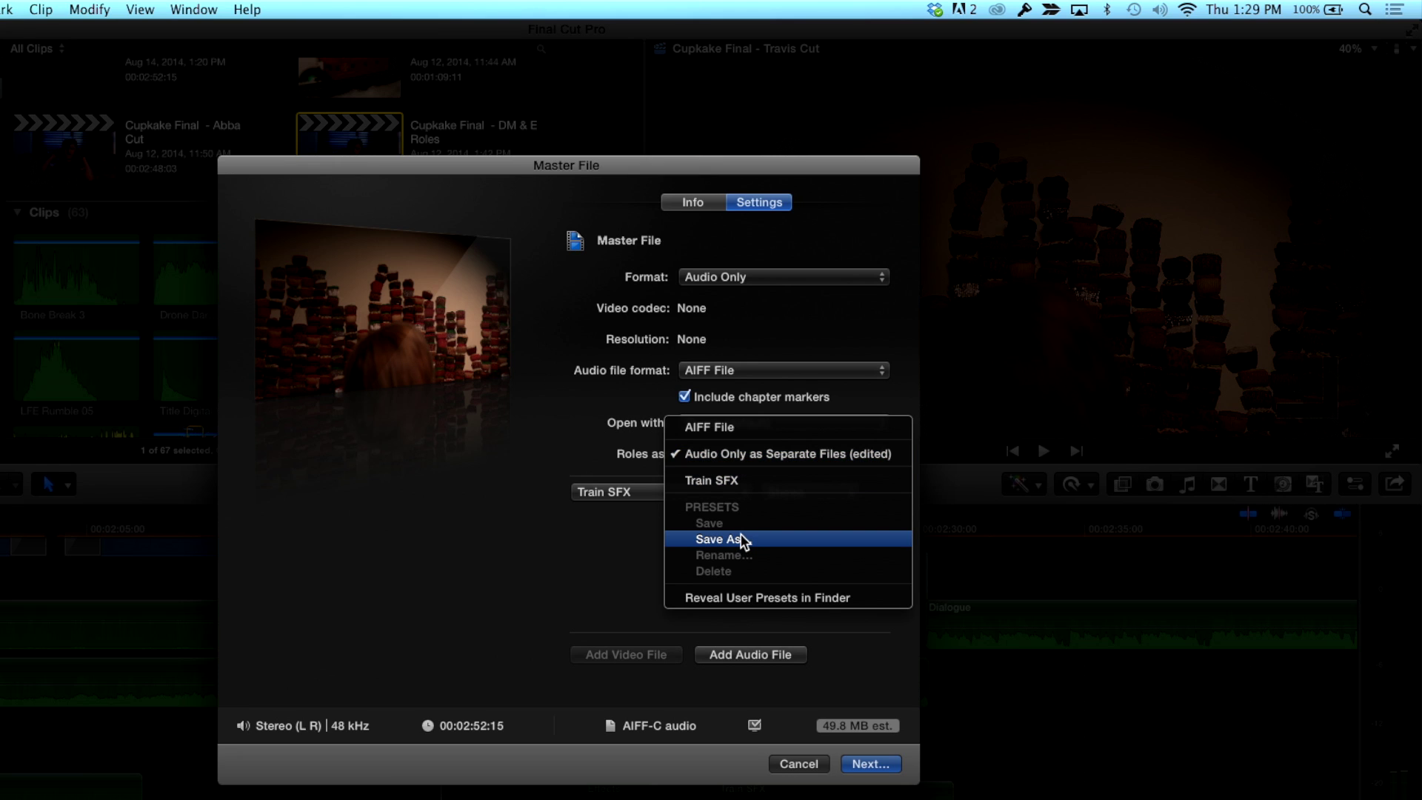
pyautogui.click(522, 544)
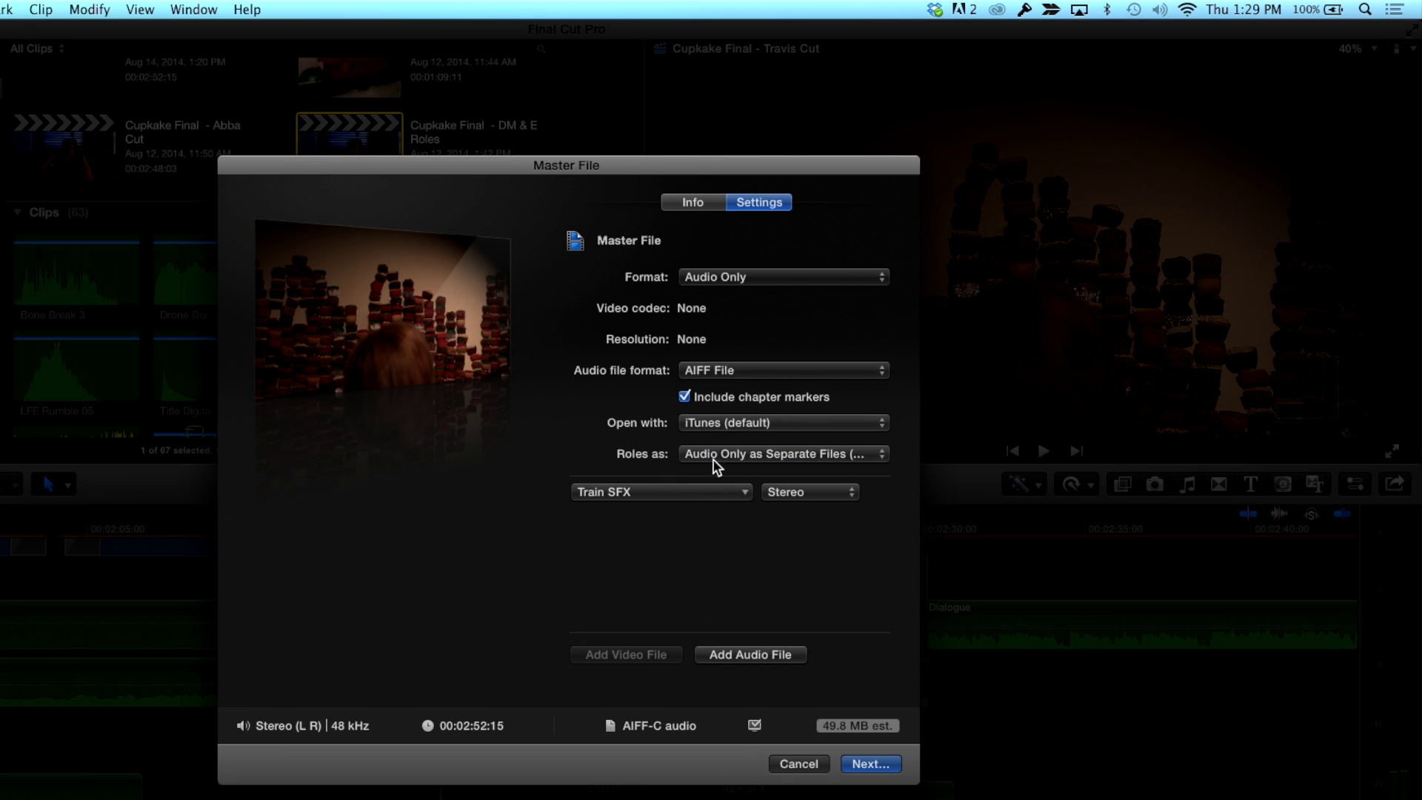
pyautogui.click(724, 459)
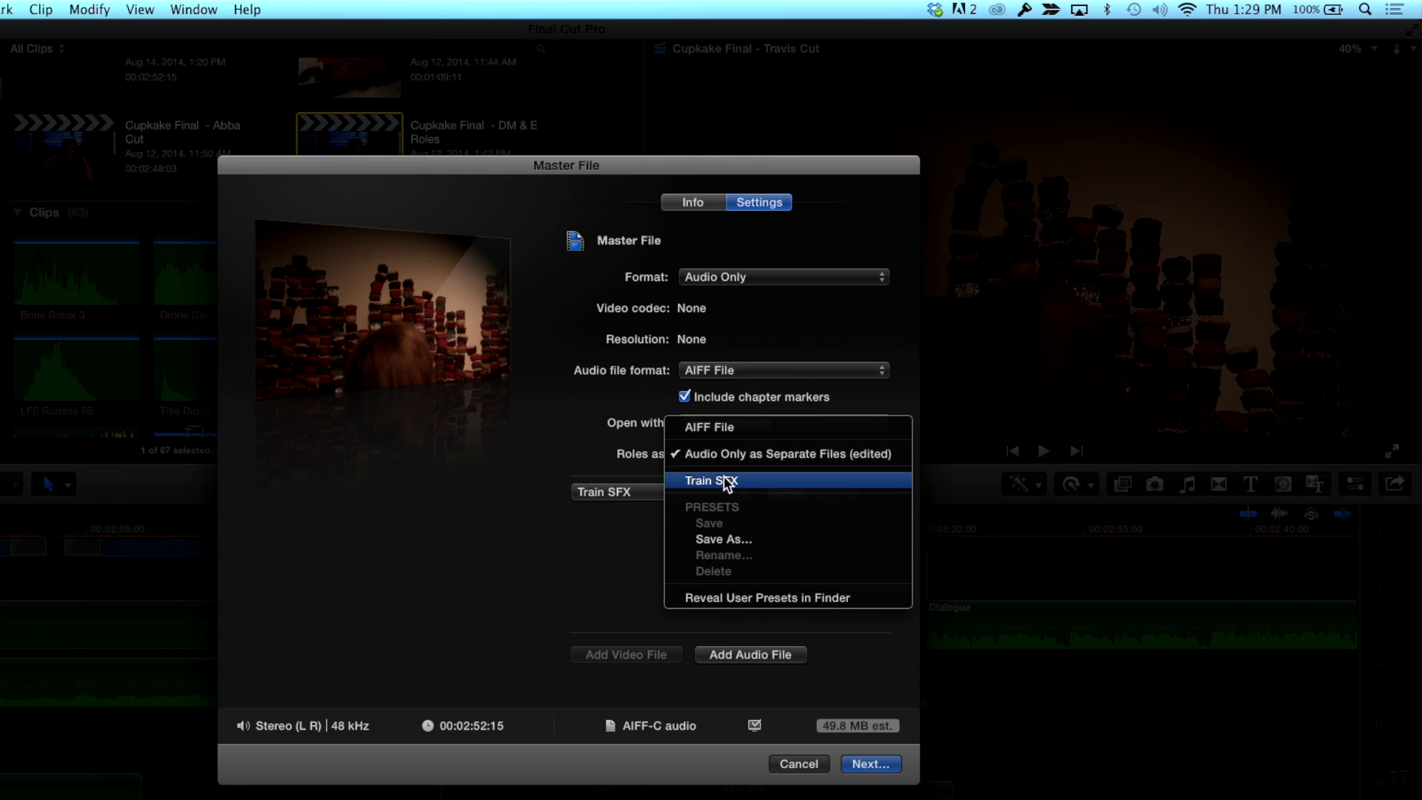
pyautogui.click(725, 481)
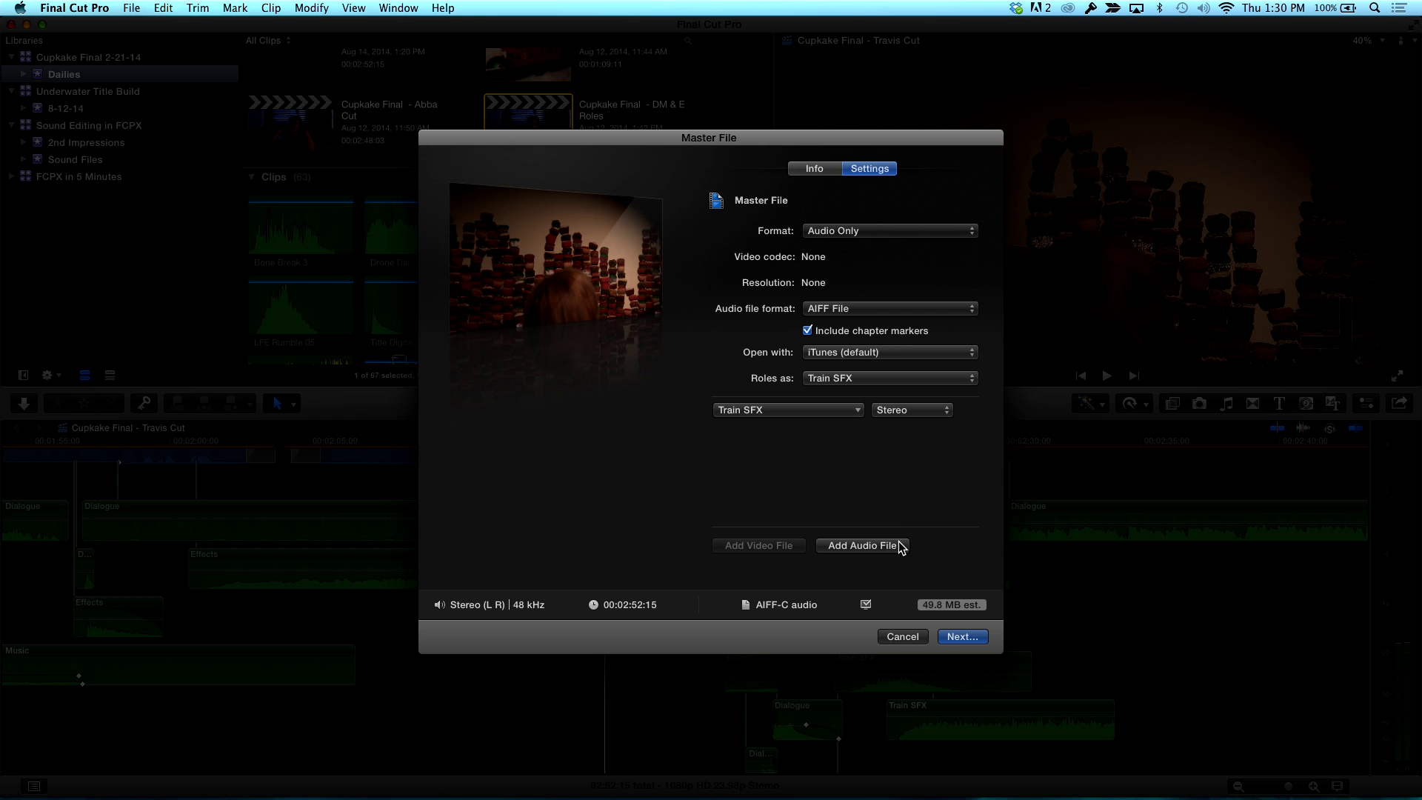
pyautogui.click(960, 638)
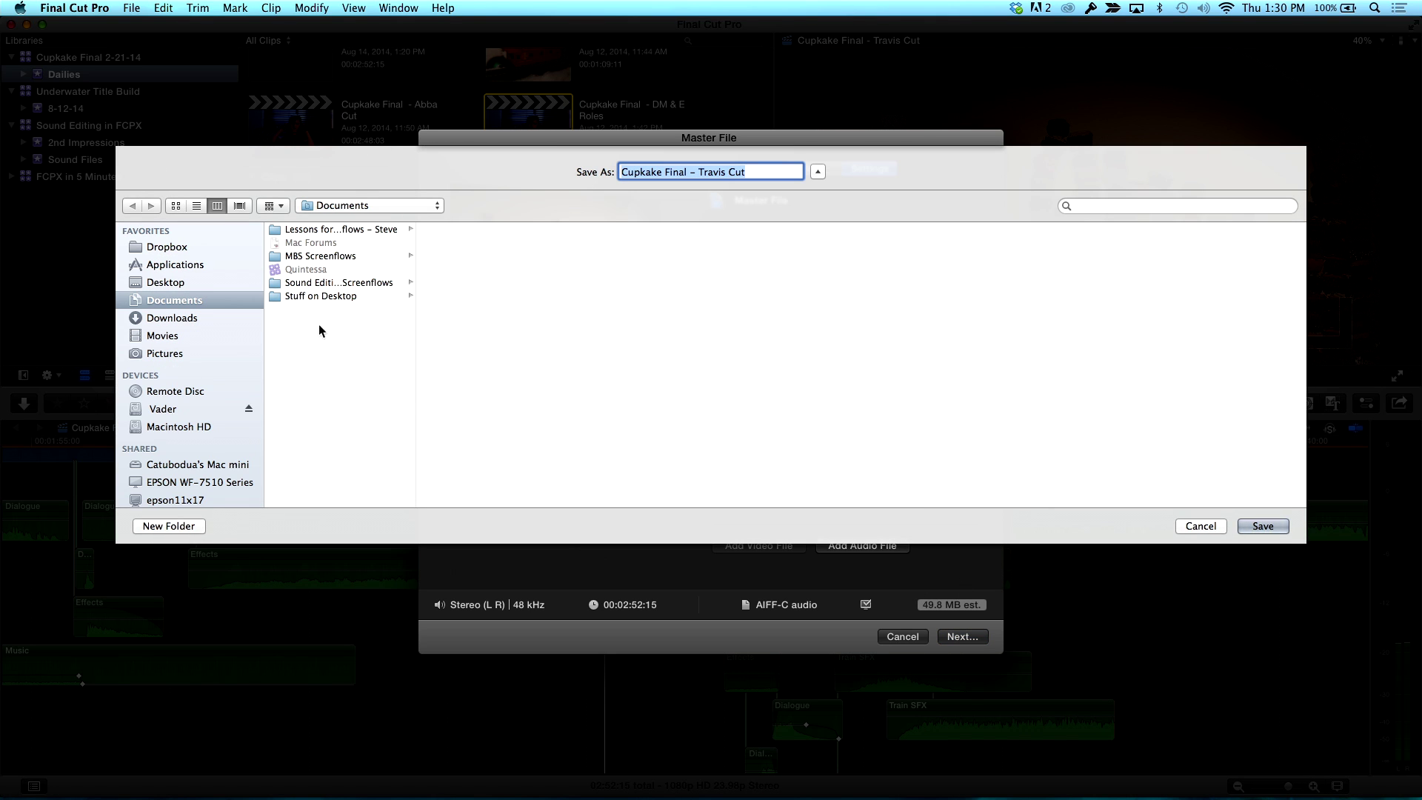
# Create an Exported Train SFX folder in Documents and save the export there
pyautogui.click(188, 532)
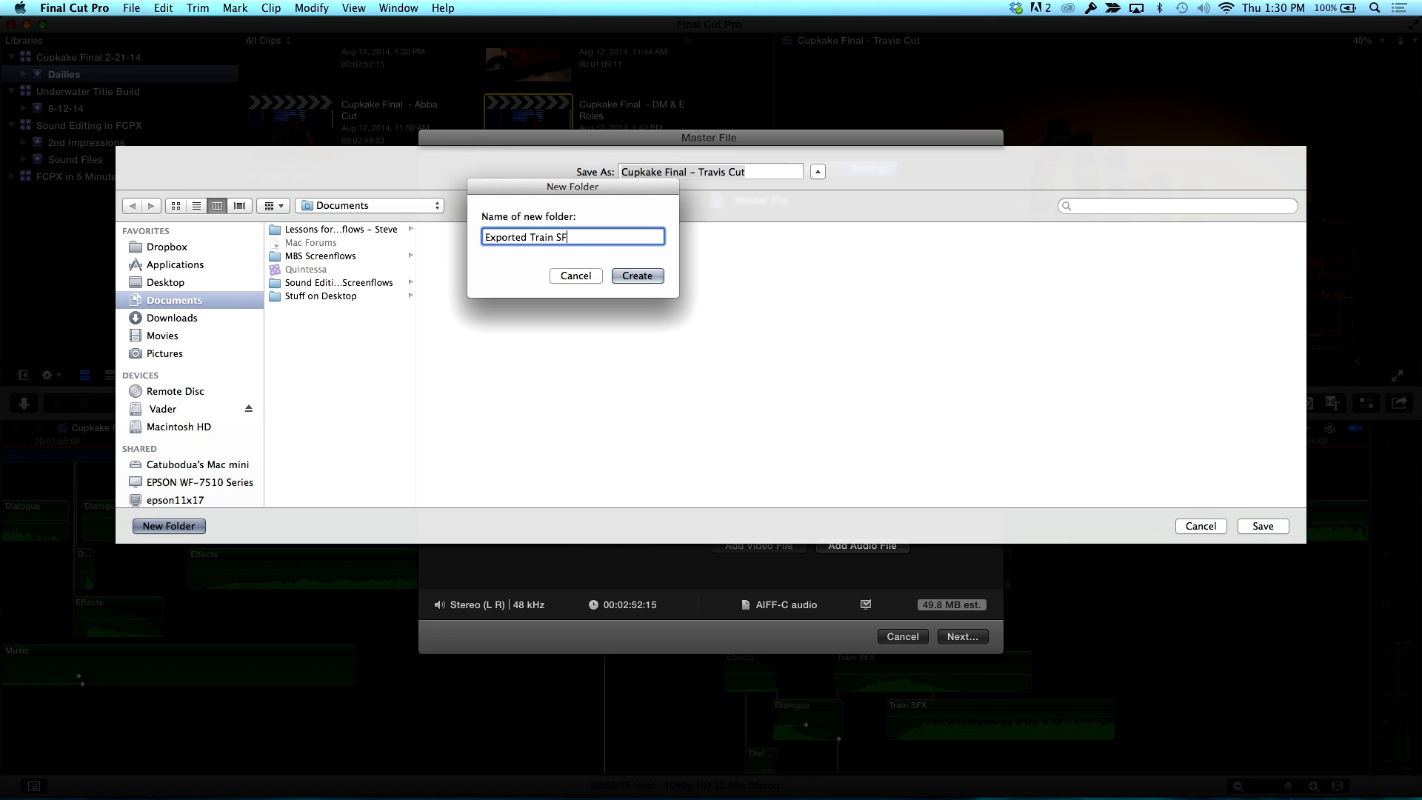
pyautogui.press('Return')
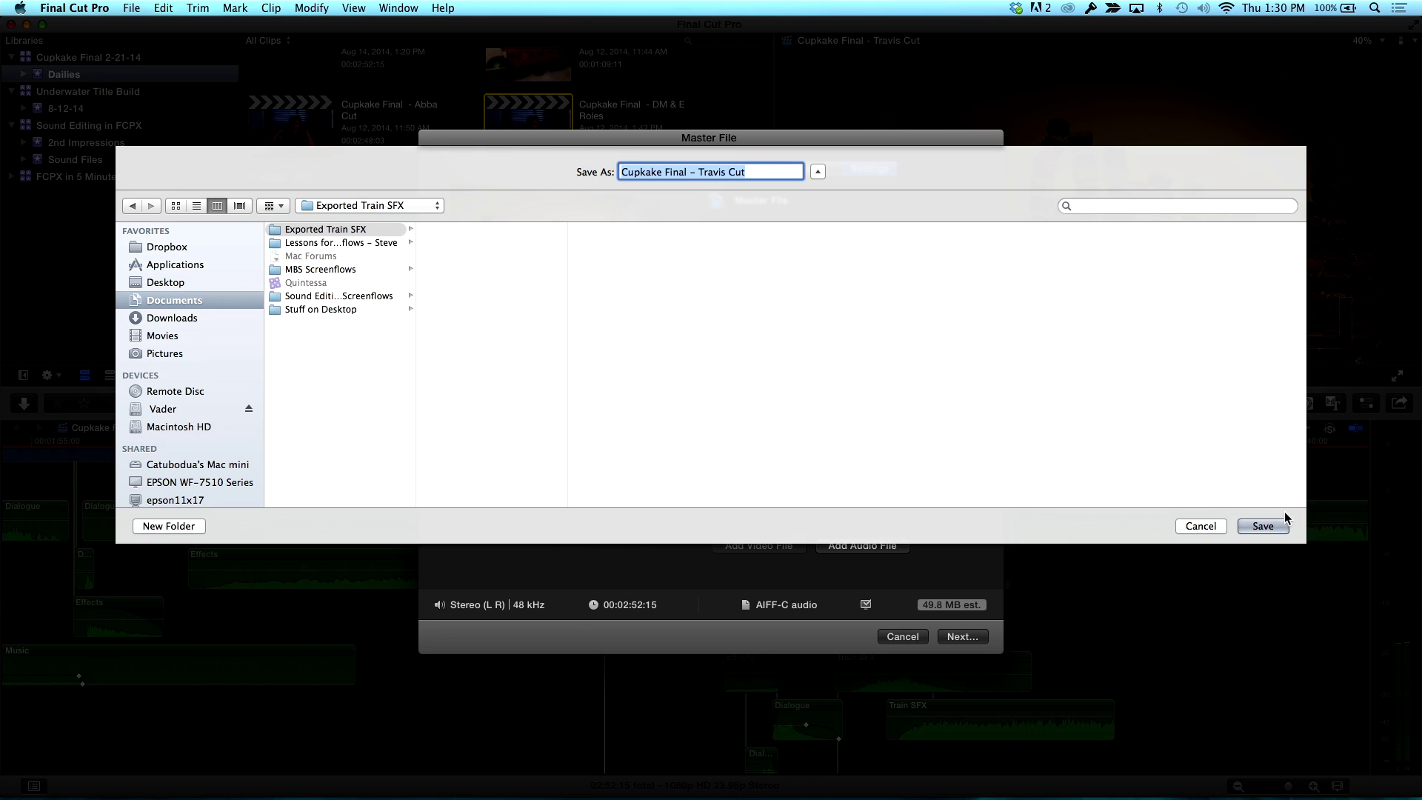
pyautogui.click(1266, 526)
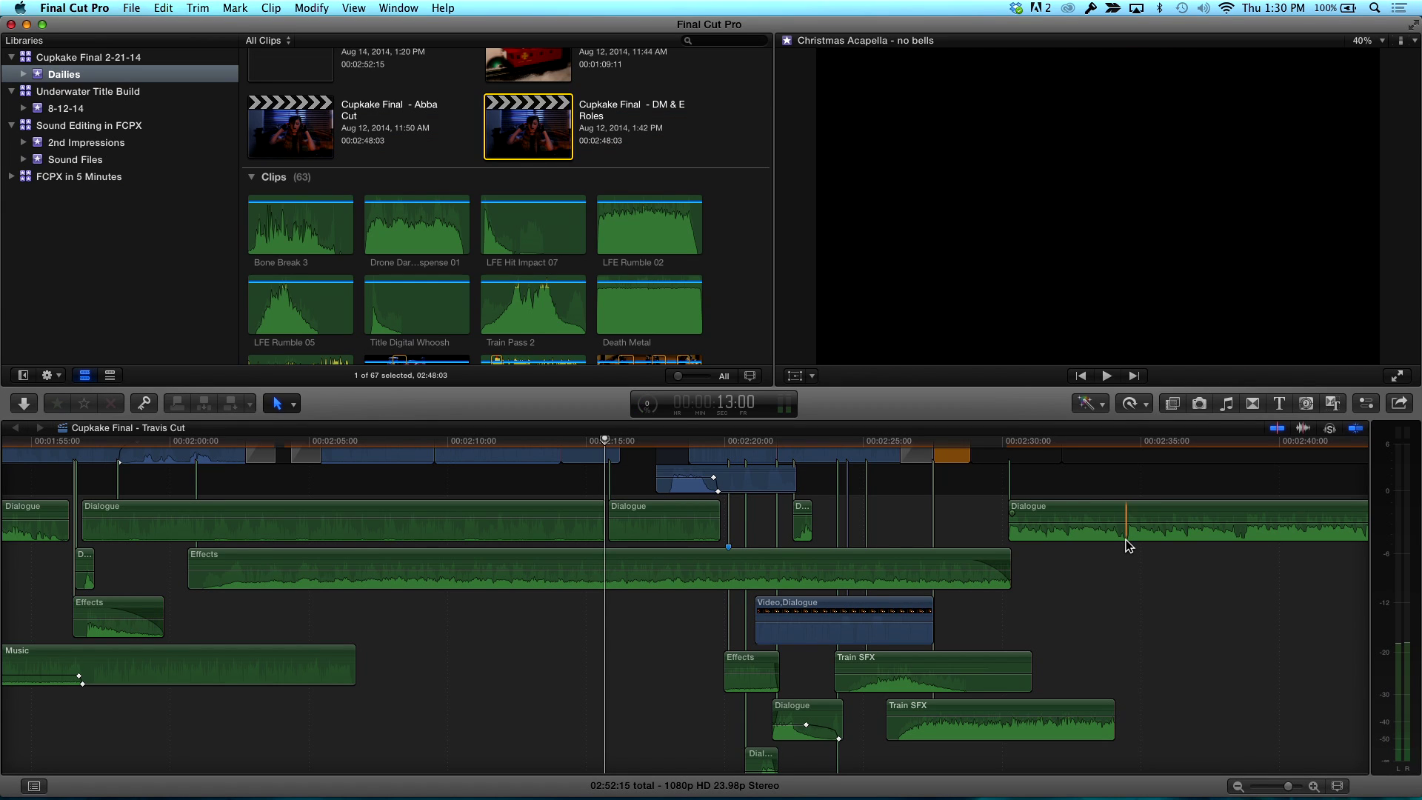